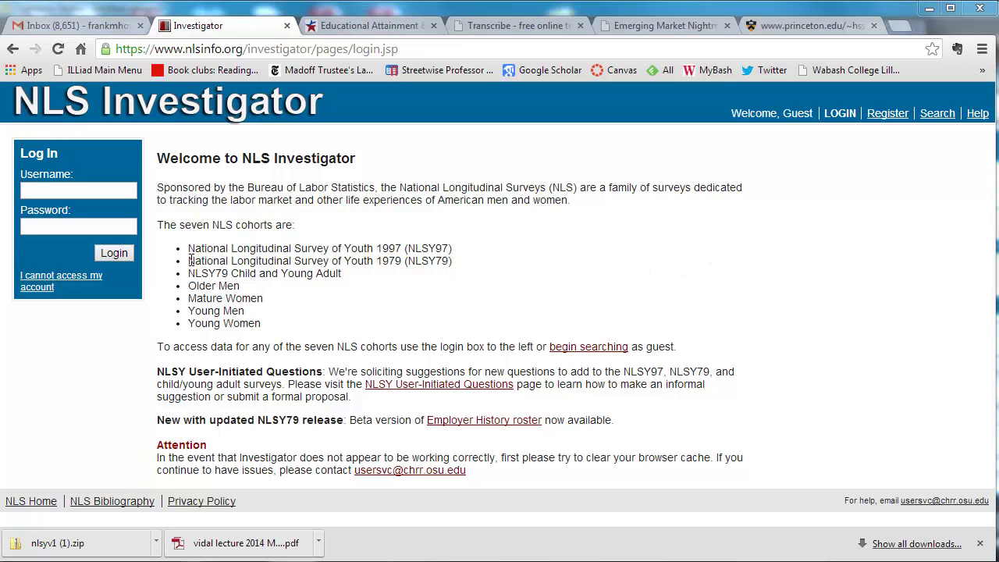
# Step: Enter the account username on the NLS Investigator login page and move to the password field
pyautogui.moveTo(192, 261); pyautogui.dragTo(455, 264)
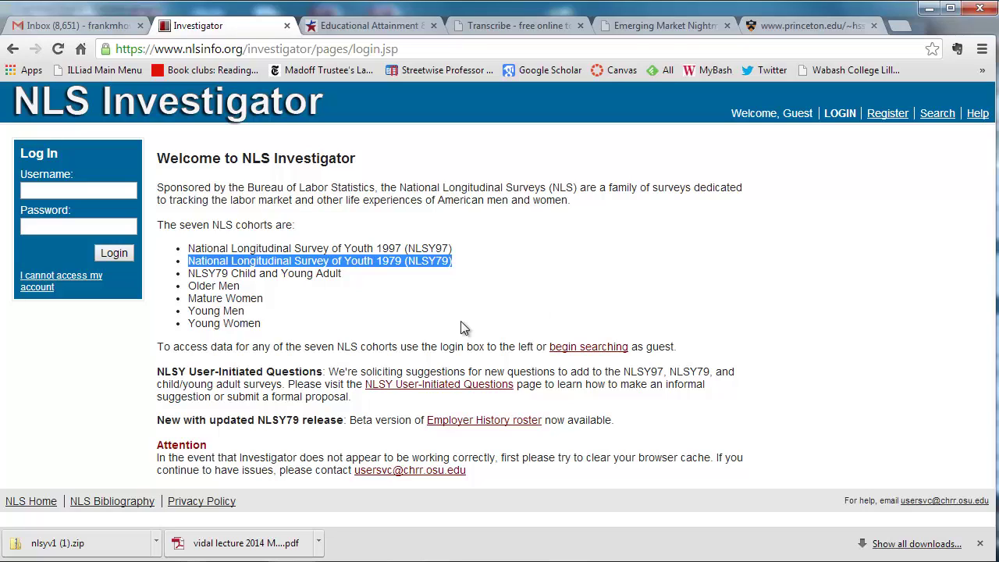
pyautogui.click(66, 190)
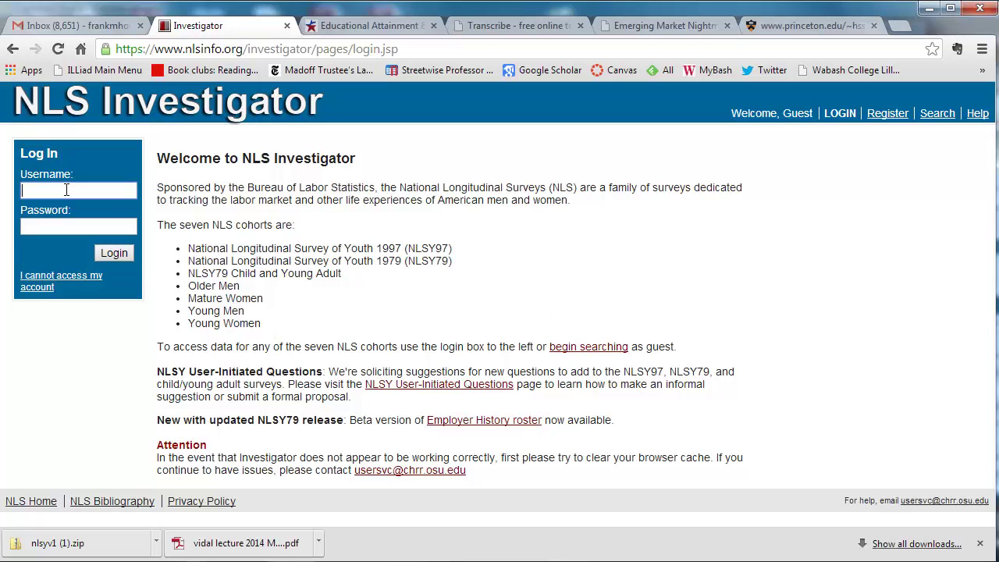
pyautogui.press('Tab')
pyautogui.write('•••••••••')
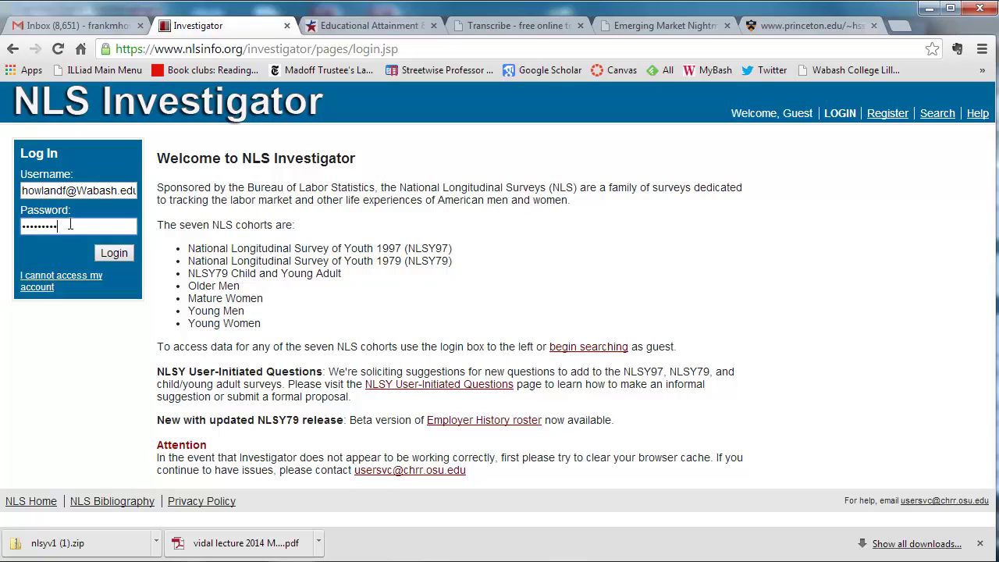
pyautogui.click(110, 253)
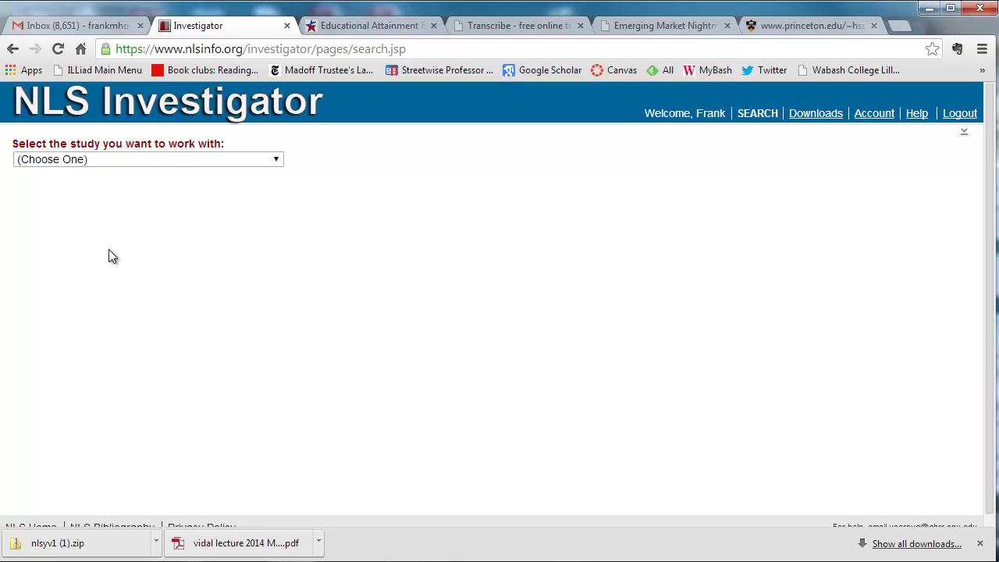
pyautogui.click(274, 157)
pyautogui.click(226, 187)
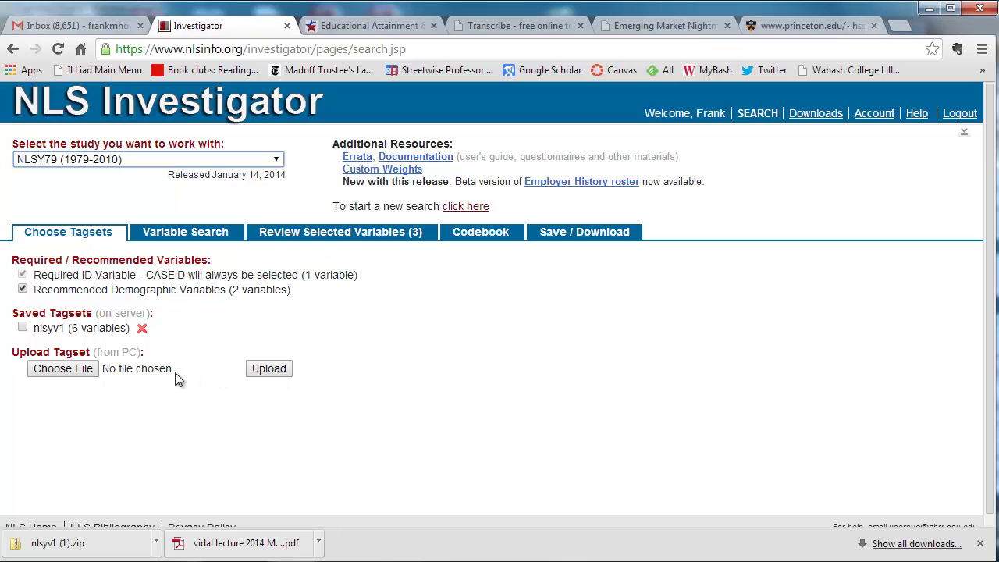
pyautogui.click(185, 234)
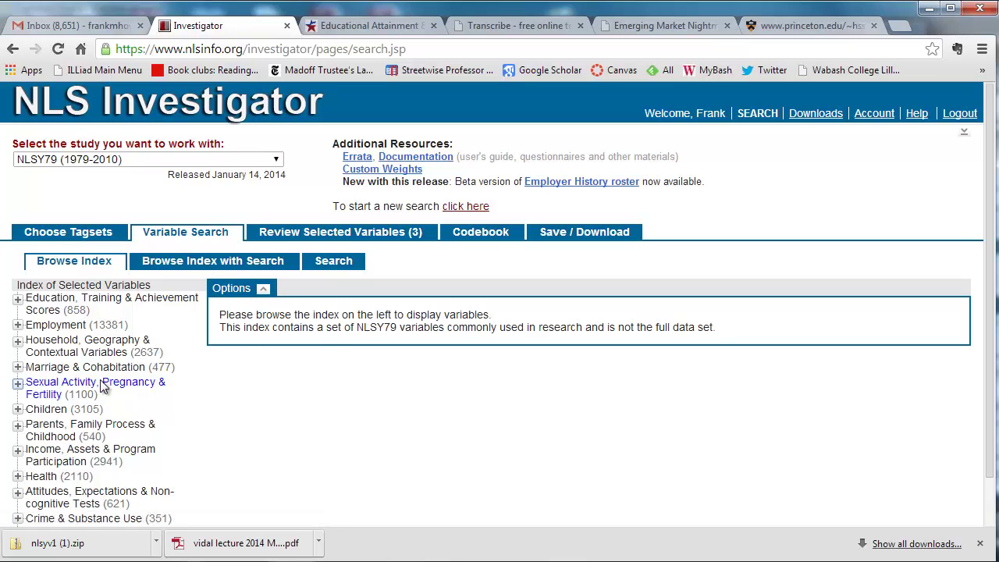
# Step: Under Marriage & Cohabitation > Summary measures > Marital status, tick the 2000 variable R70070.00
pyautogui.click(18, 369)
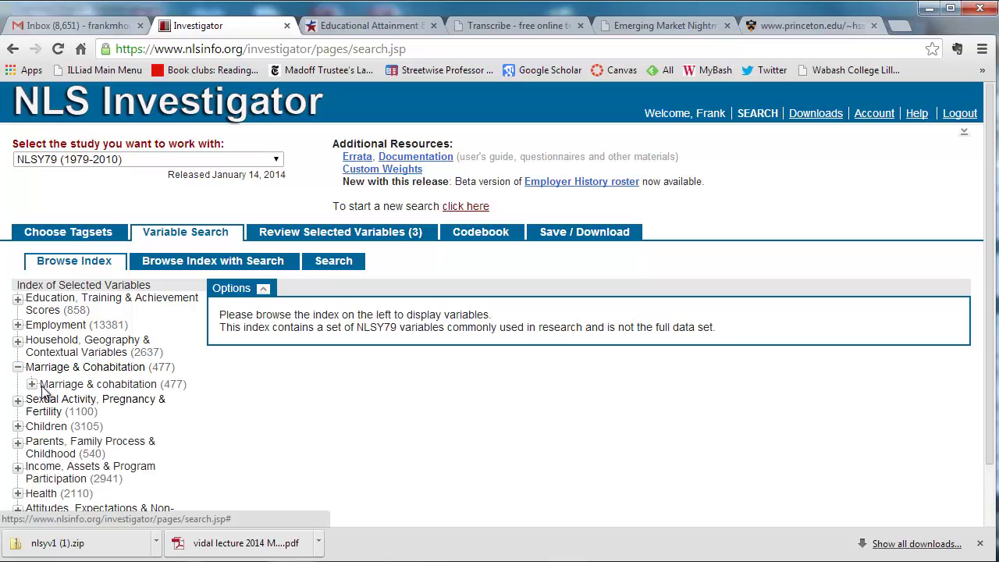
pyautogui.click(32, 384)
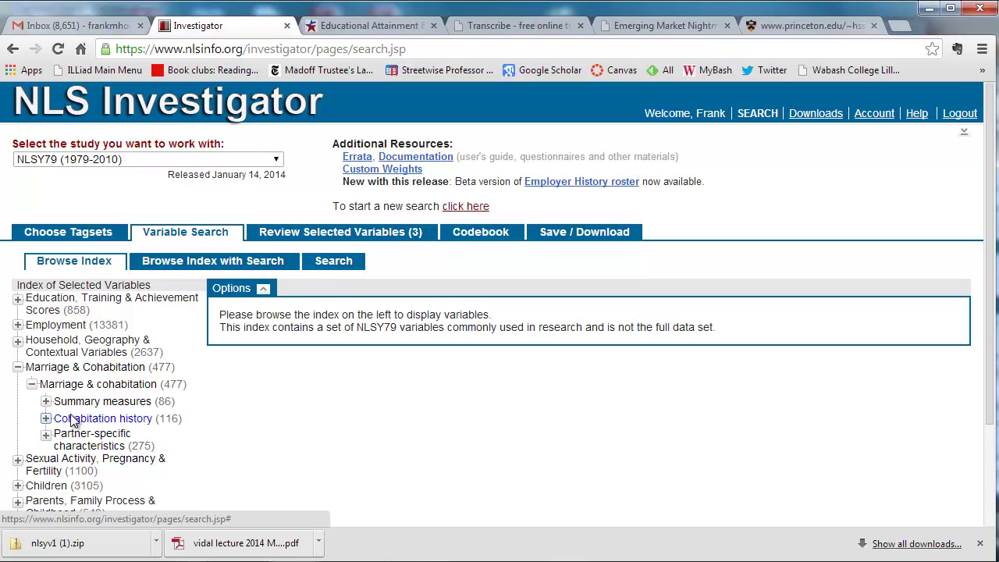
pyautogui.click(46, 402)
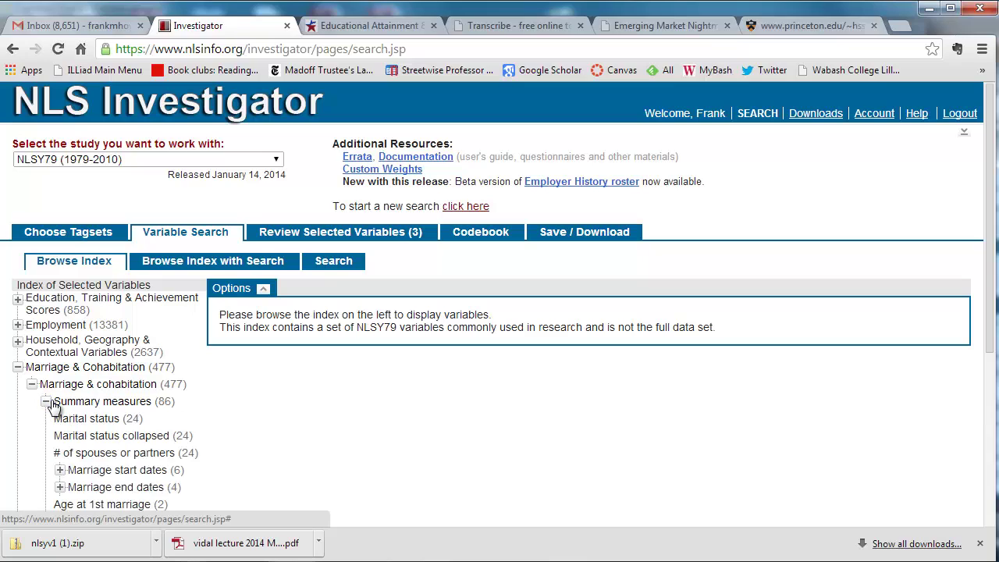
pyautogui.click(100, 423)
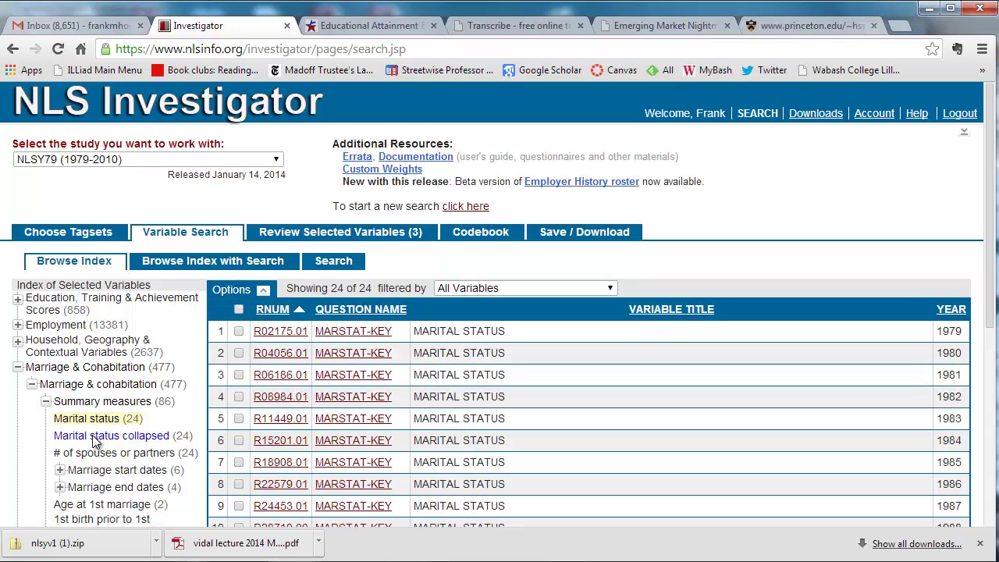
pyautogui.moveTo(986, 322); pyautogui.dragTo(985, 494)
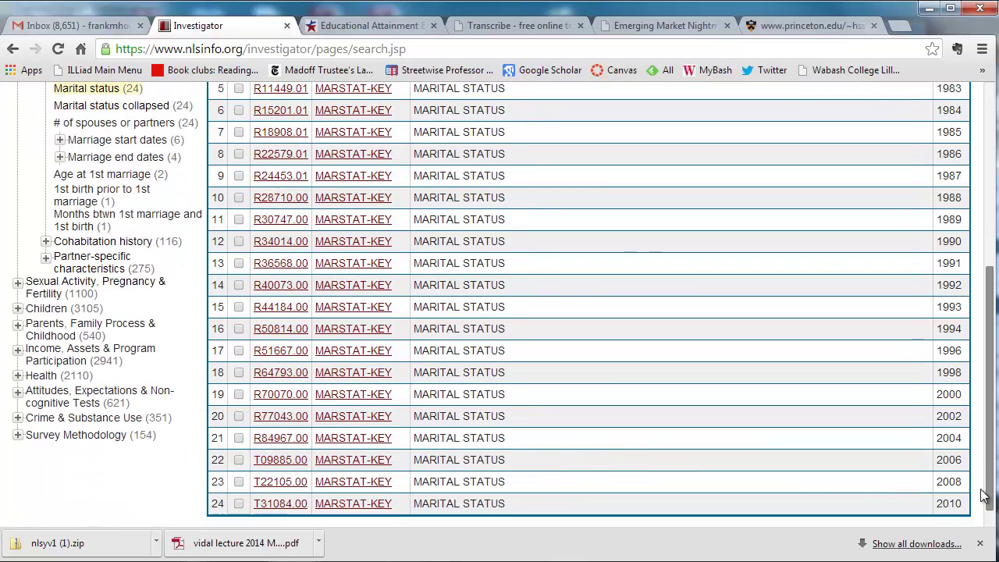
pyautogui.click(239, 395)
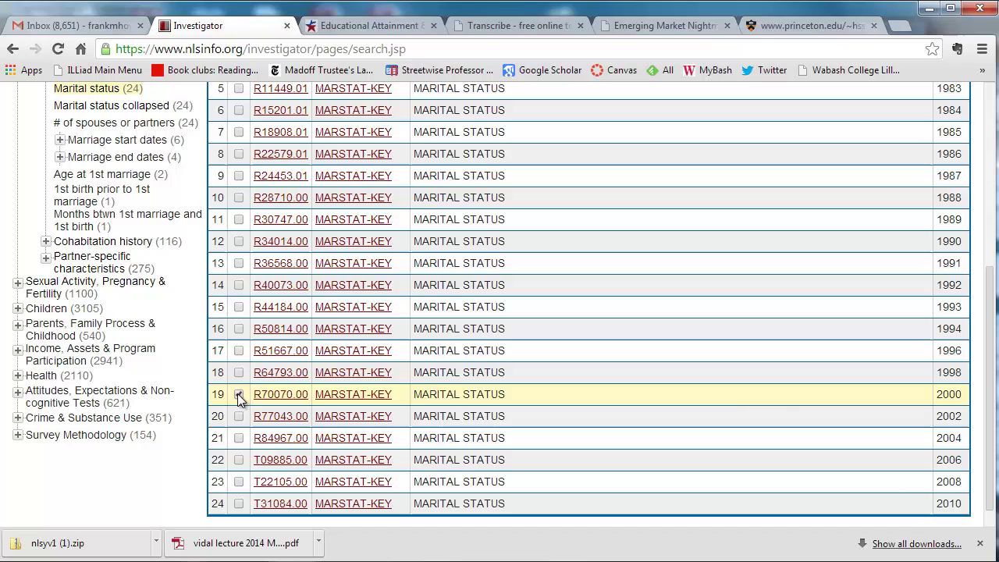
pyautogui.scroll(3, 679, 387)
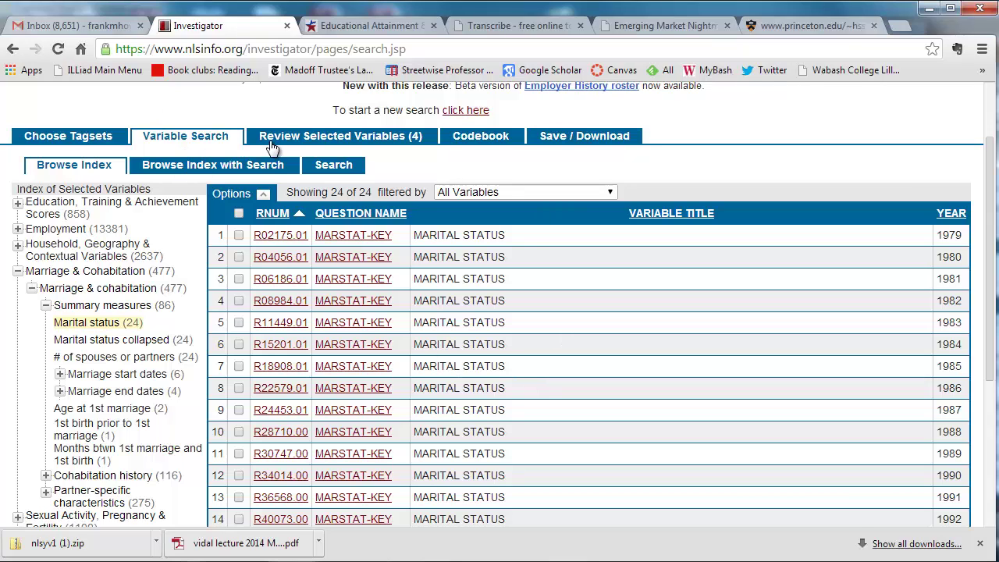
# Step: On the Search subtab, add the criterion Area of Interest equals KEY VARIABLES
pyautogui.click(334, 165)
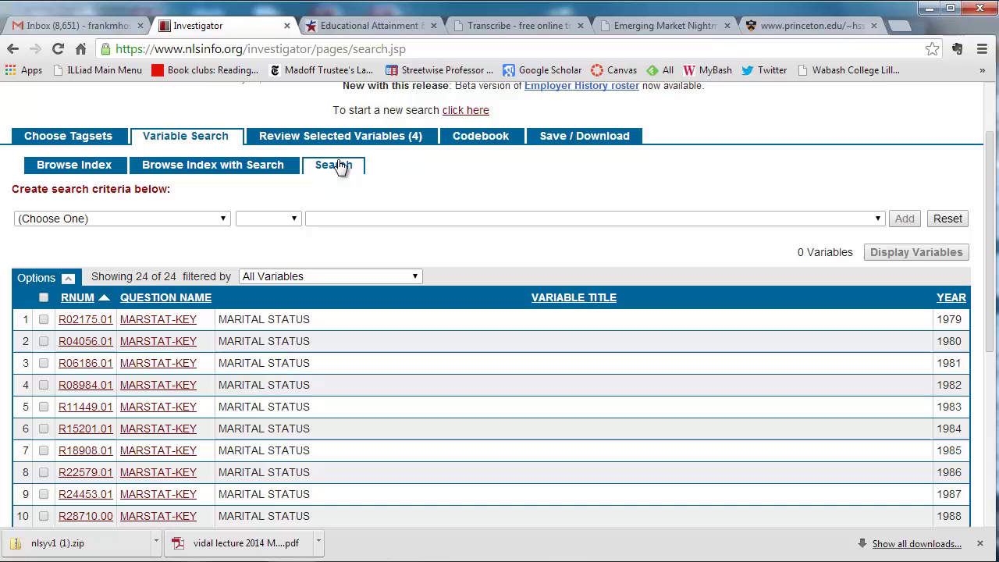
pyautogui.click(225, 220)
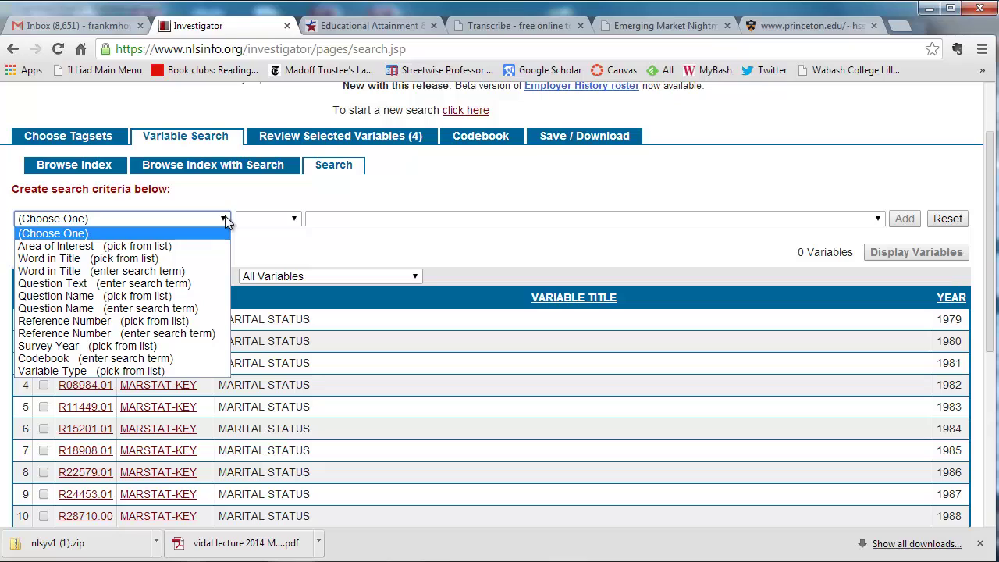
pyautogui.click(181, 245)
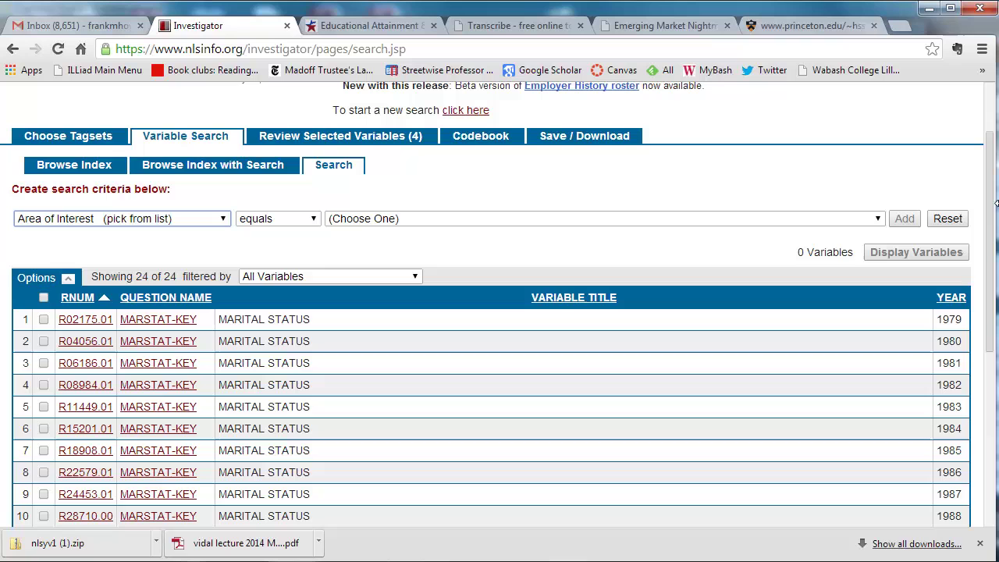
pyautogui.click(877, 219)
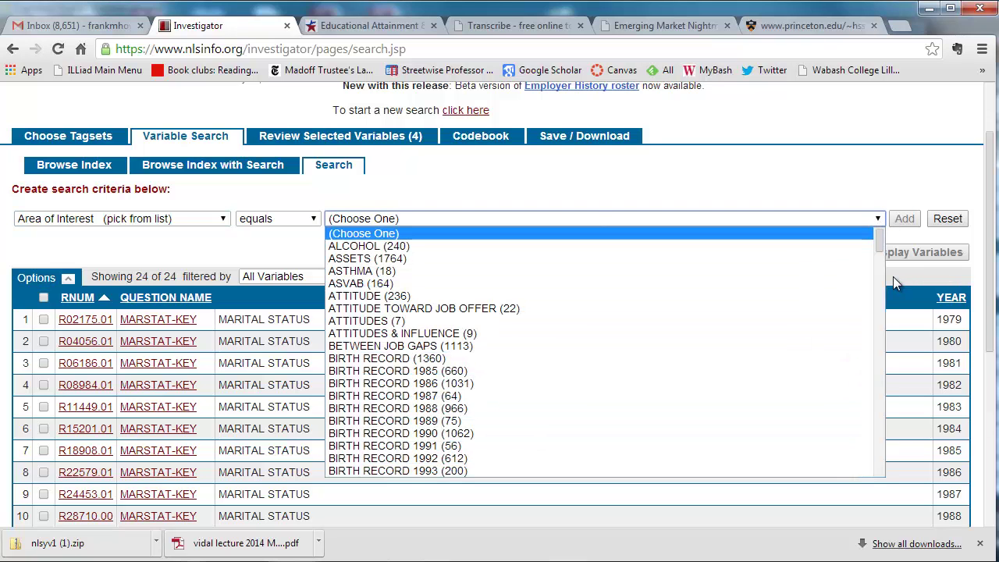
pyautogui.moveTo(878, 246); pyautogui.dragTo(880, 350)
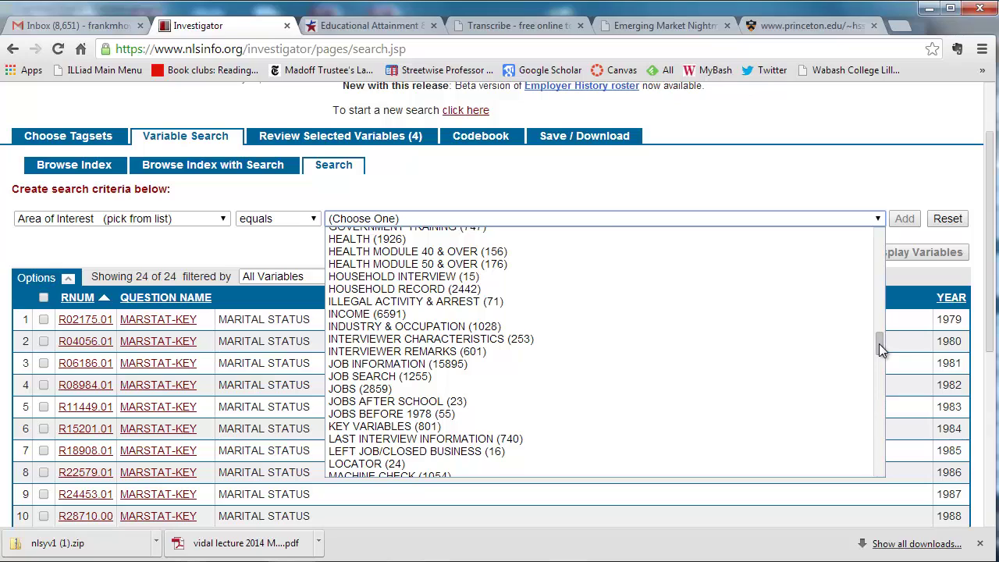
pyautogui.click(574, 427)
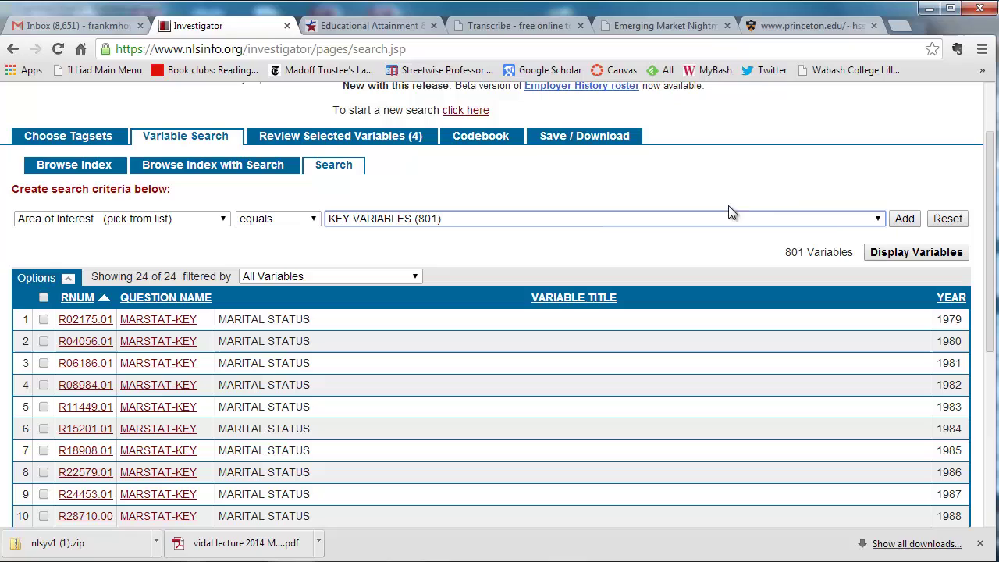
pyautogui.click(903, 220)
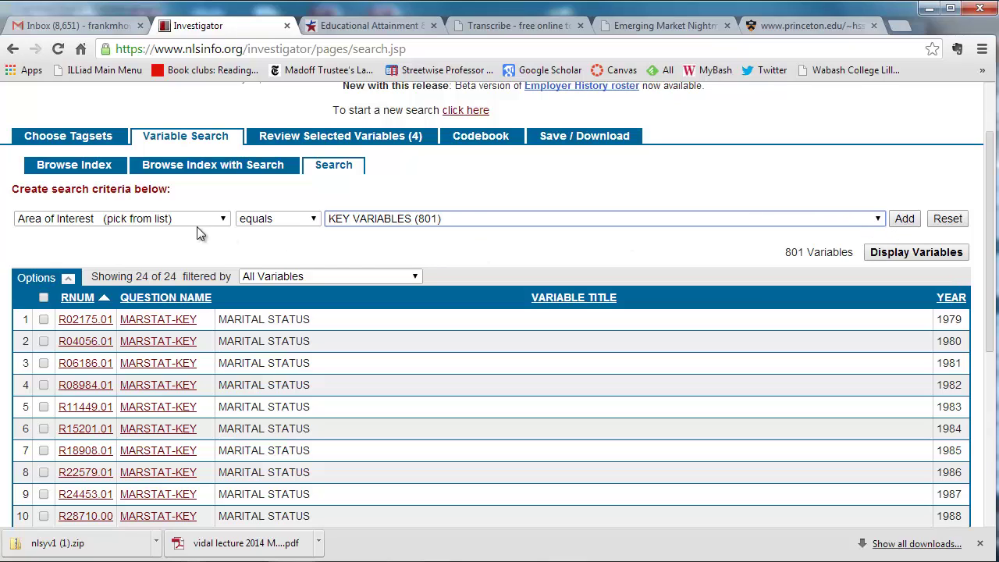
pyautogui.click(904, 218)
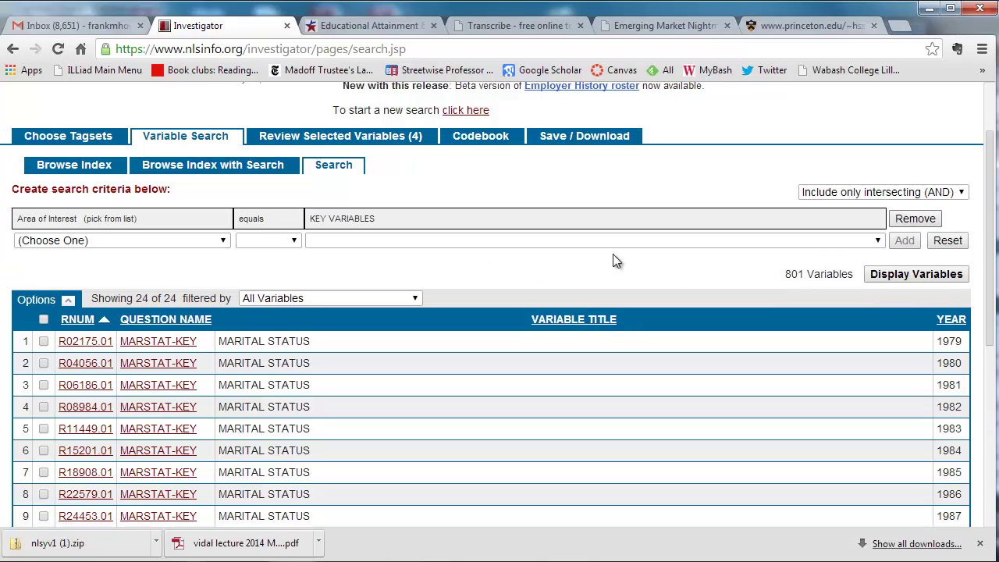
# Step: Add a second criterion, Survey Year equals 2000
pyautogui.click(224, 241)
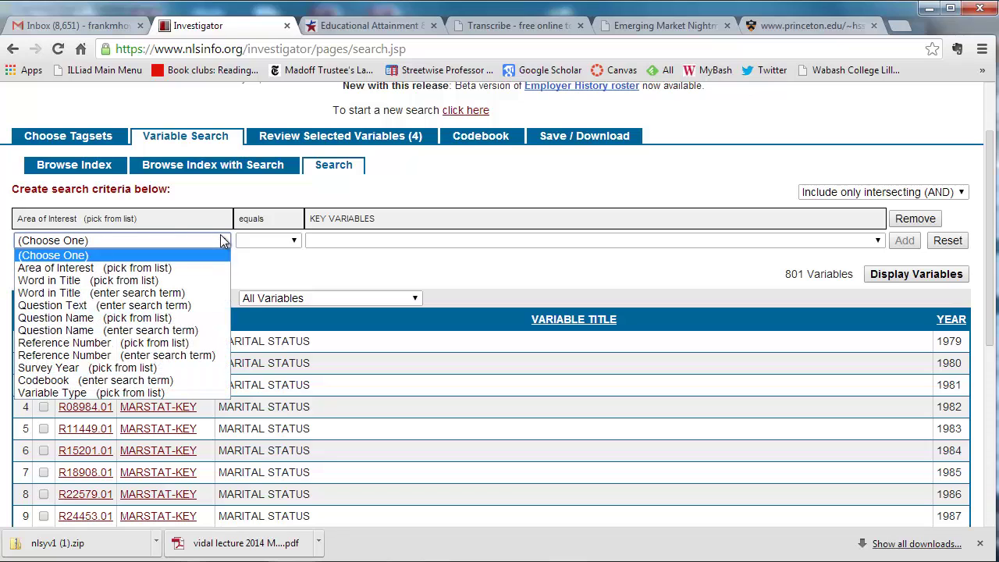
pyautogui.click(173, 368)
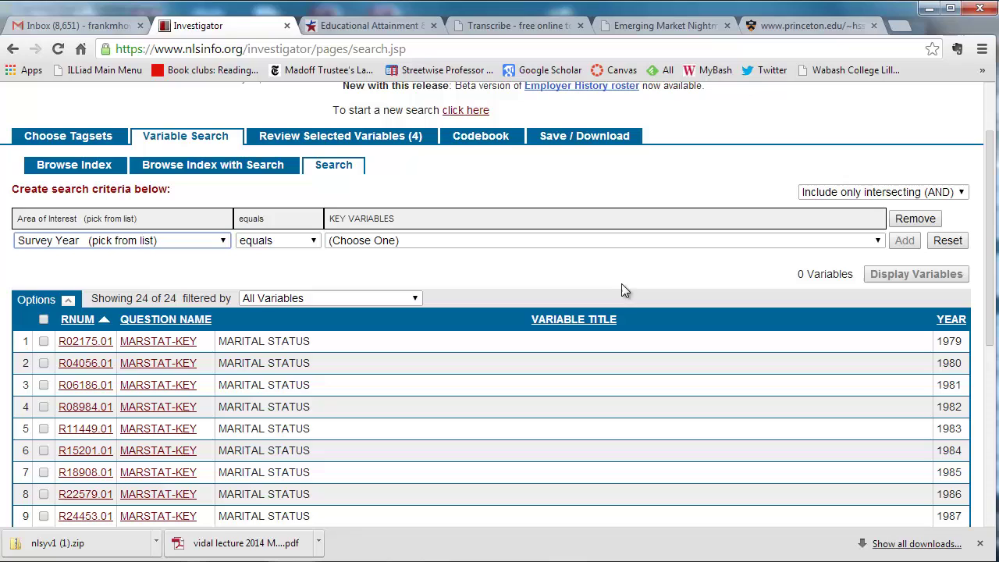
pyautogui.click(879, 243)
pyautogui.moveTo(882, 344); pyautogui.dragTo(877, 404)
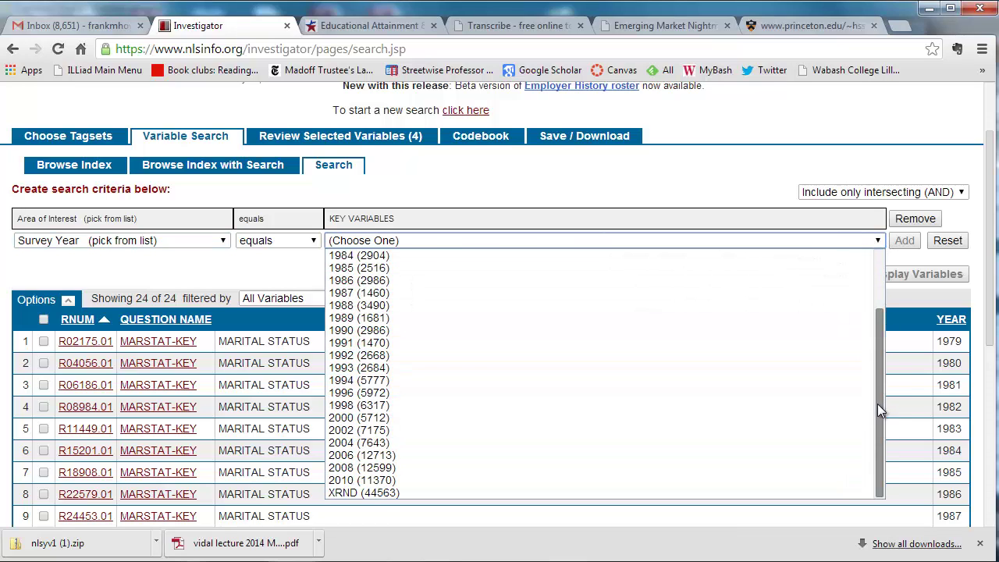
pyautogui.click(421, 414)
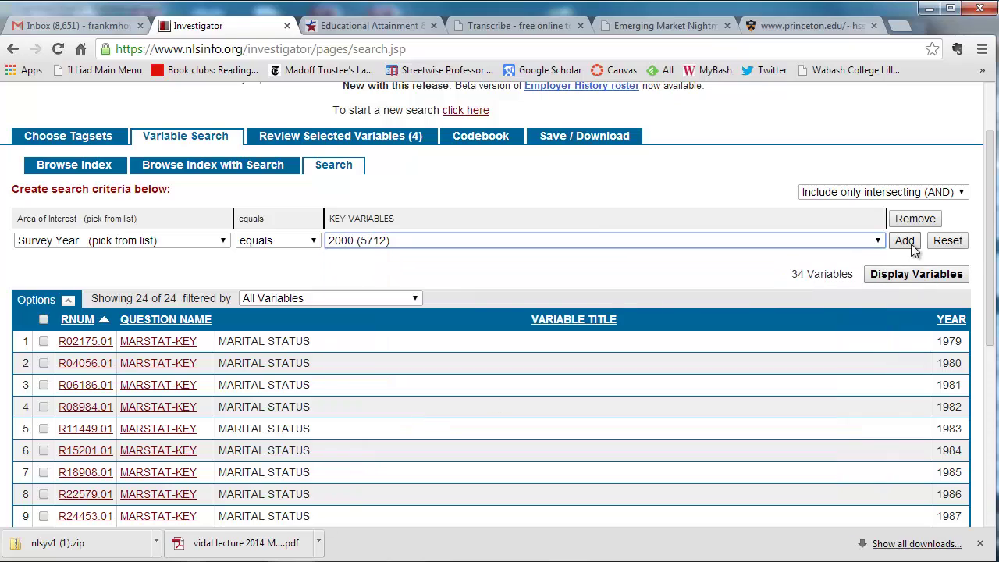
pyautogui.click(906, 239)
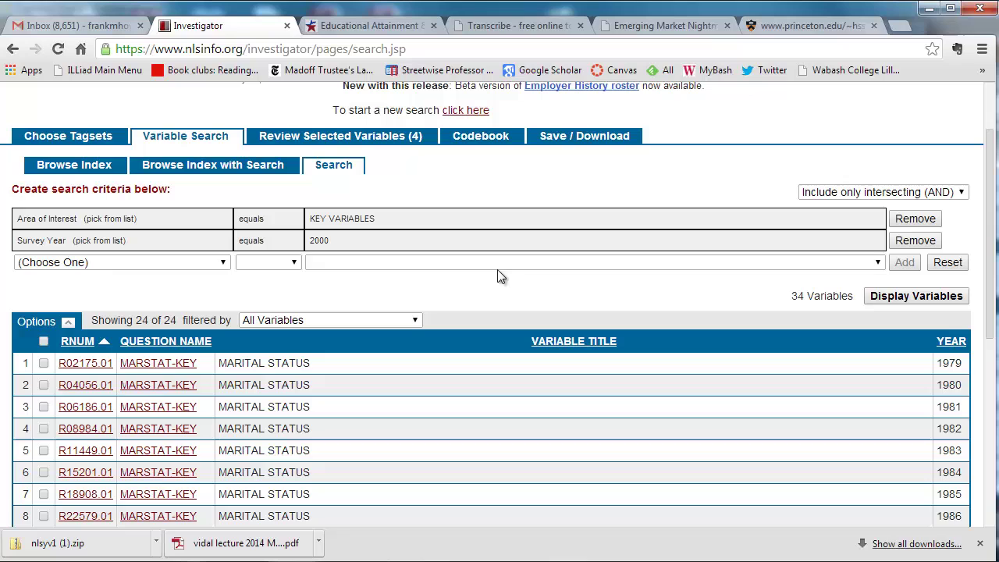
# Step: Display the 34 matching variables and scroll down to HGC, R70071.00
pyautogui.click(912, 297)
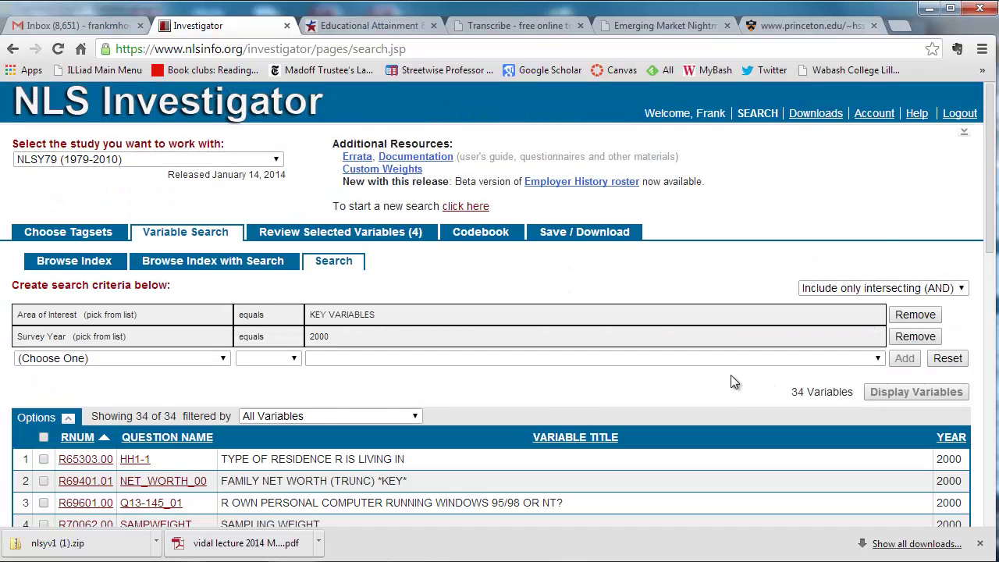
pyautogui.scroll(-2, 702, 373)
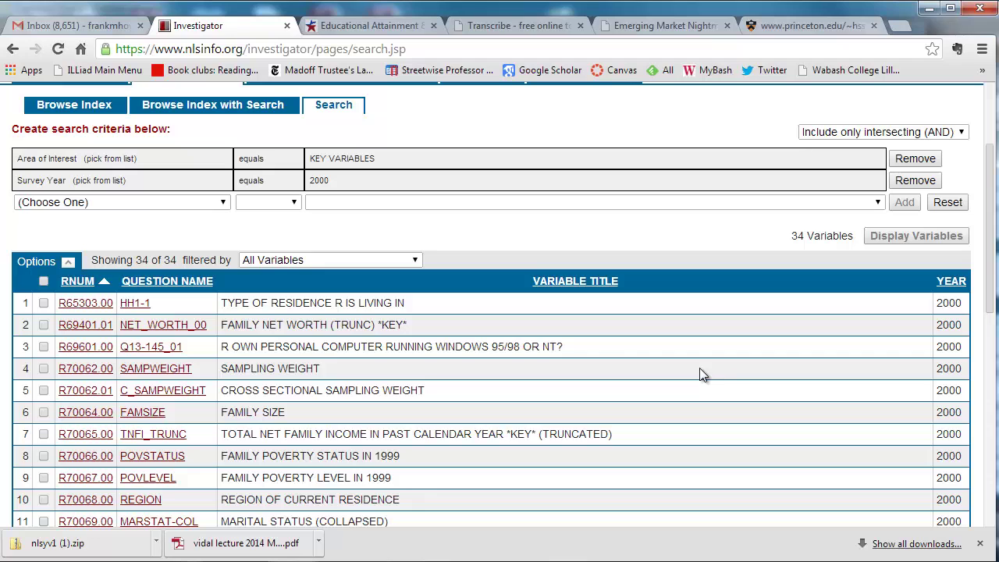
pyautogui.scroll(-1, 531, 366)
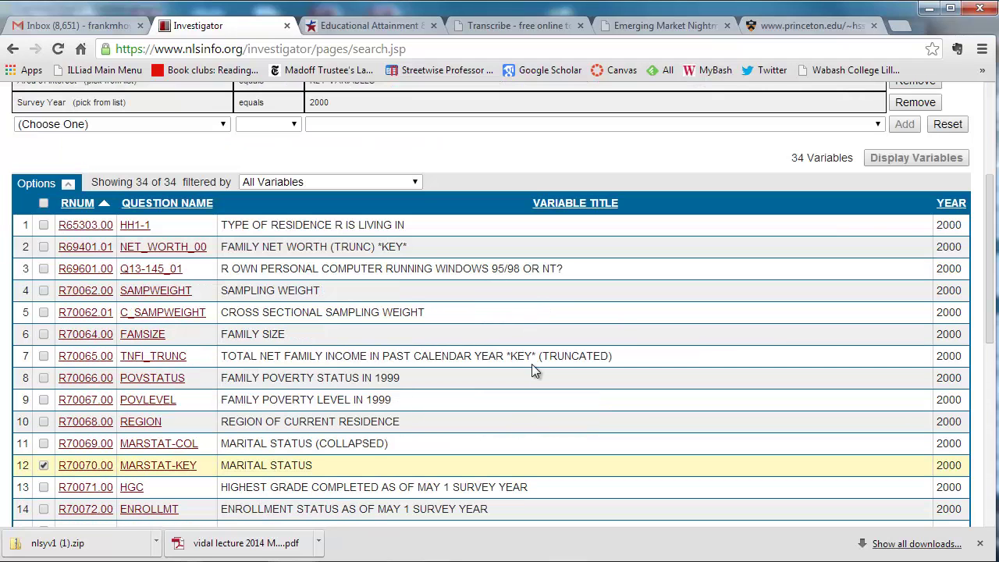
pyautogui.scroll(-2, 531, 363)
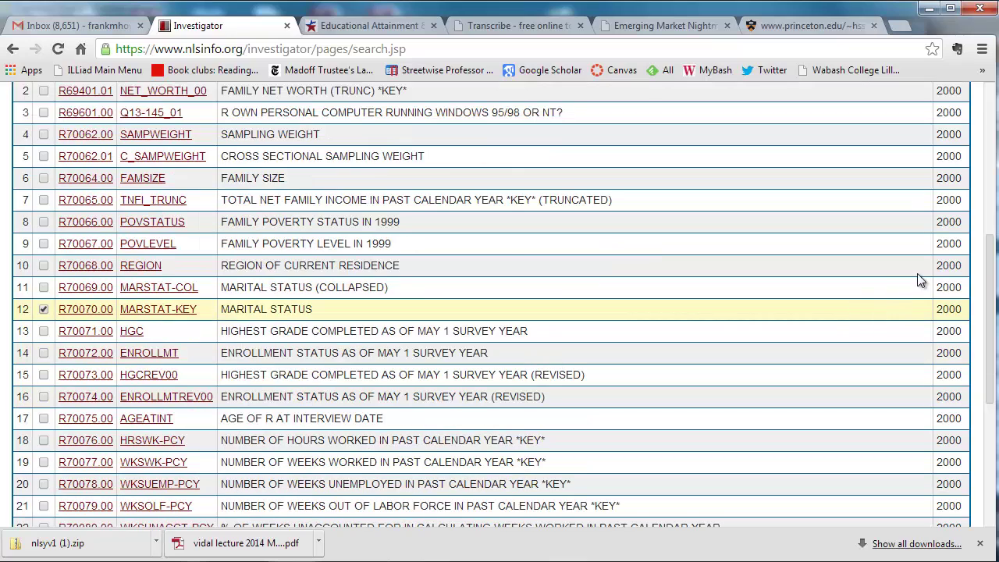
pyautogui.moveTo(134, 333)
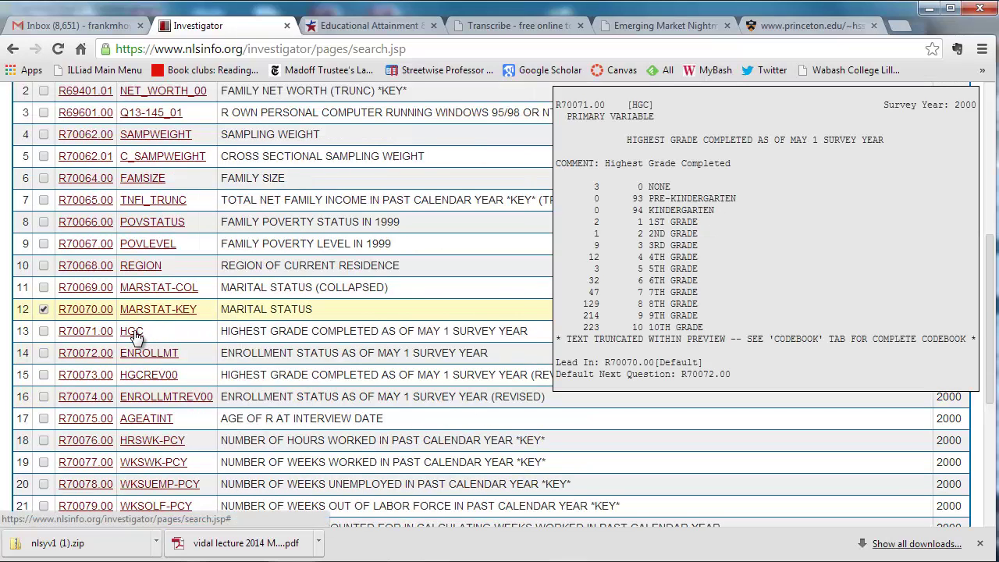
pyautogui.click(134, 332)
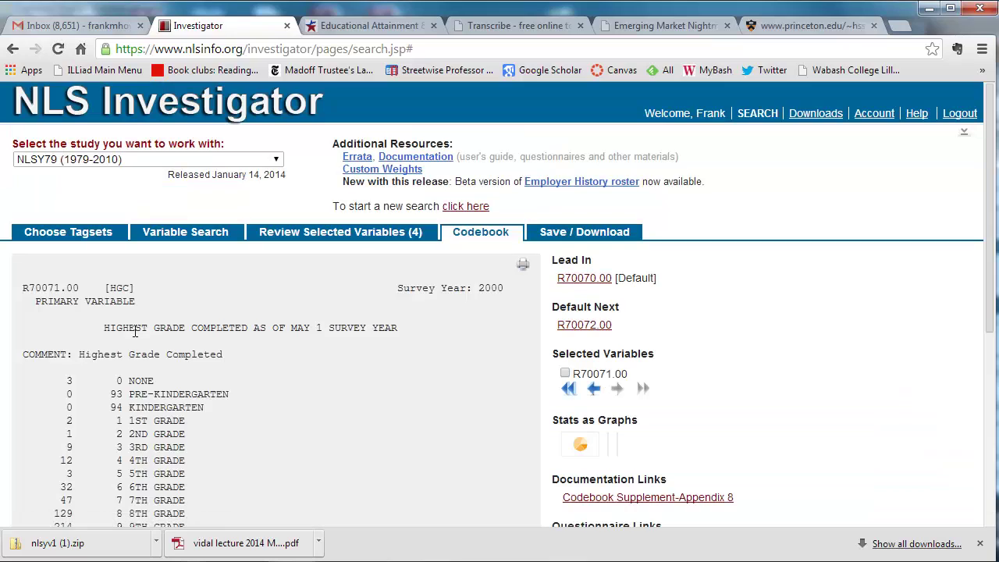
pyautogui.scroll(-2, 409, 375)
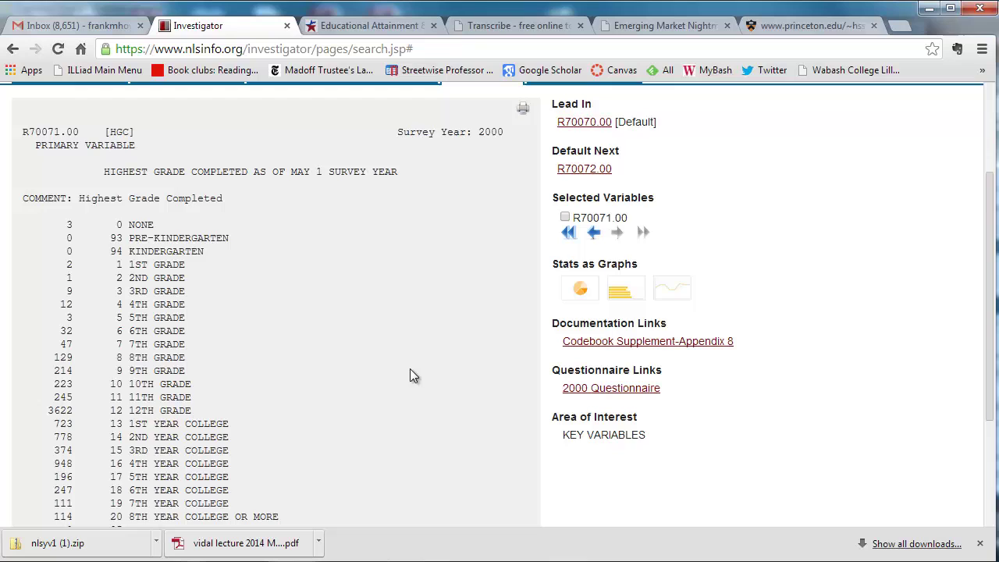
pyautogui.scroll(-2, 413, 375)
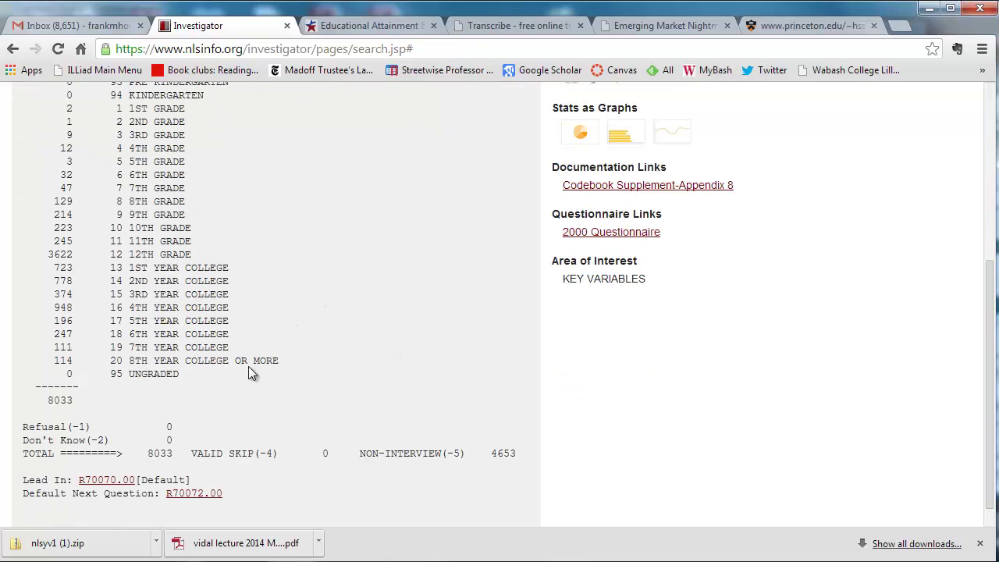
pyautogui.scroll(-1, 401, 394)
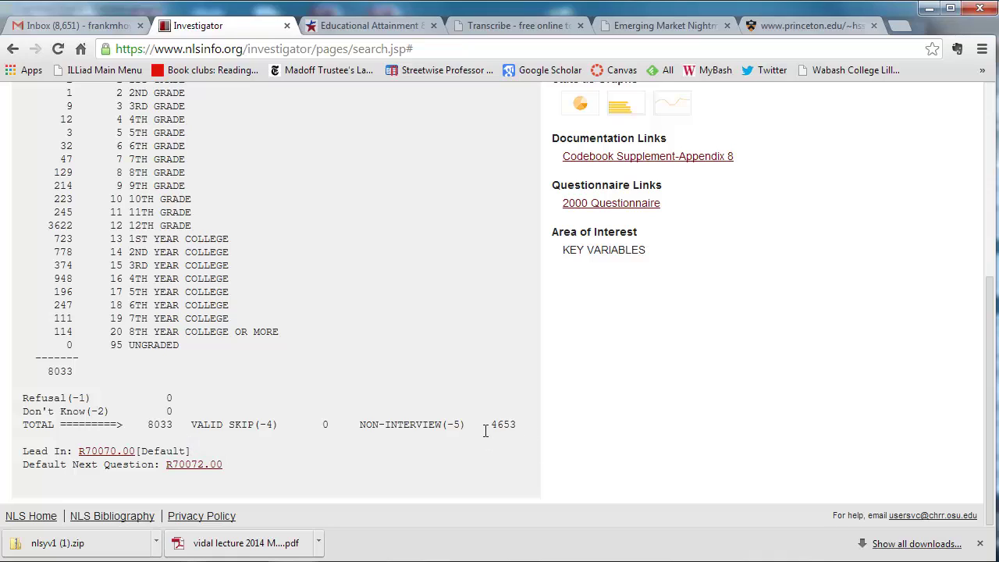
pyautogui.moveTo(490, 426); pyautogui.dragTo(521, 422)
pyautogui.scroll(1, 367, 349)
pyautogui.scroll(-1, 368, 348)
pyautogui.scroll(4, 373, 345)
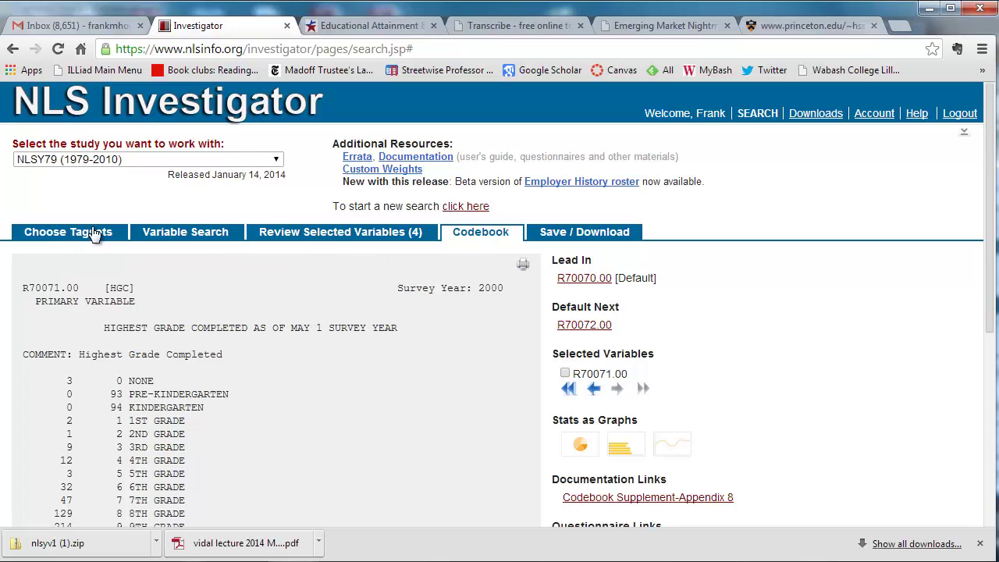
# Step: Tick HGC (R70071.00) and AGEATINT (R70075.00), then view AGEATINT's codebook showing ages 35–44
pyautogui.click(398, 237)
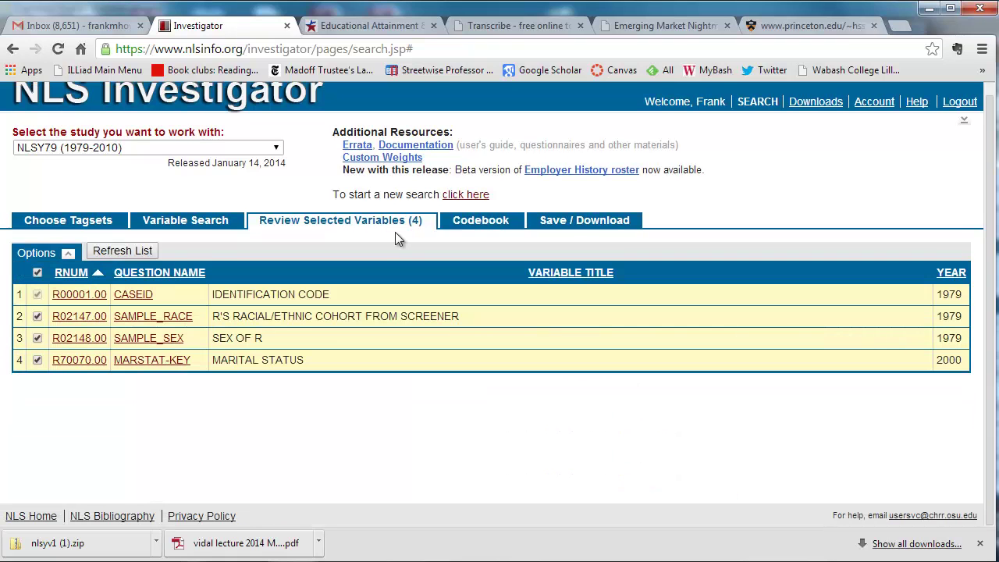
pyautogui.click(175, 222)
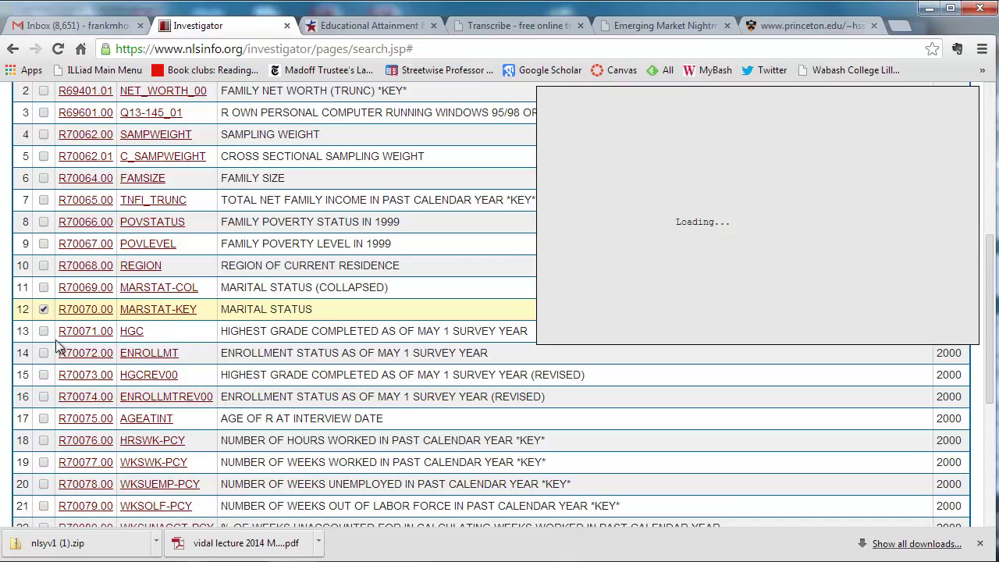
pyautogui.click(43, 332)
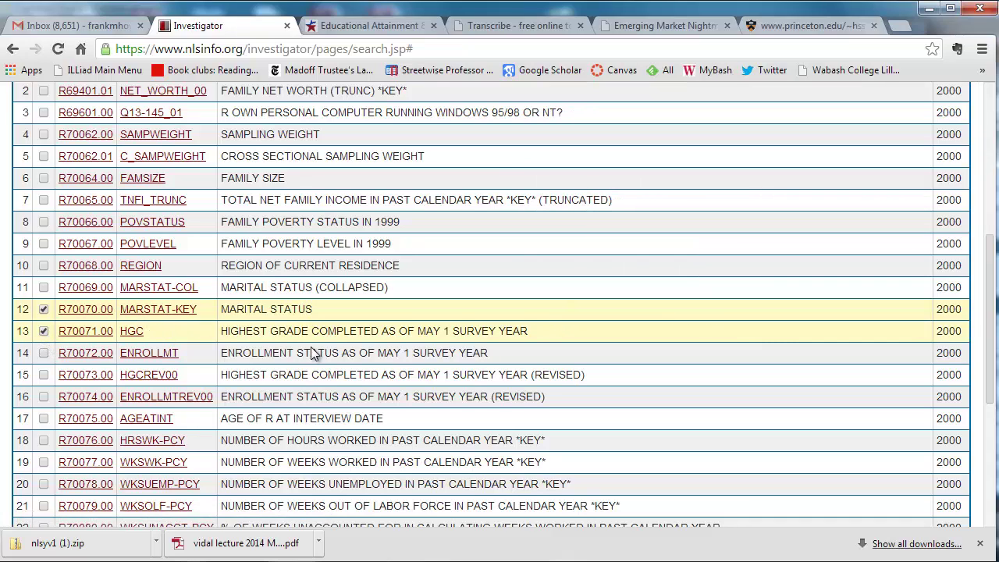
pyautogui.click(44, 420)
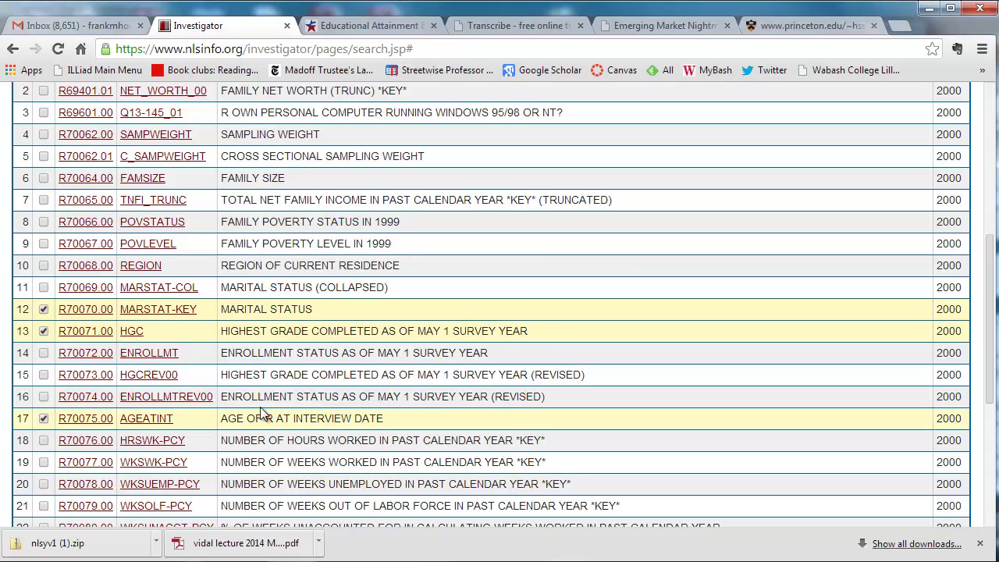
pyautogui.click(164, 420)
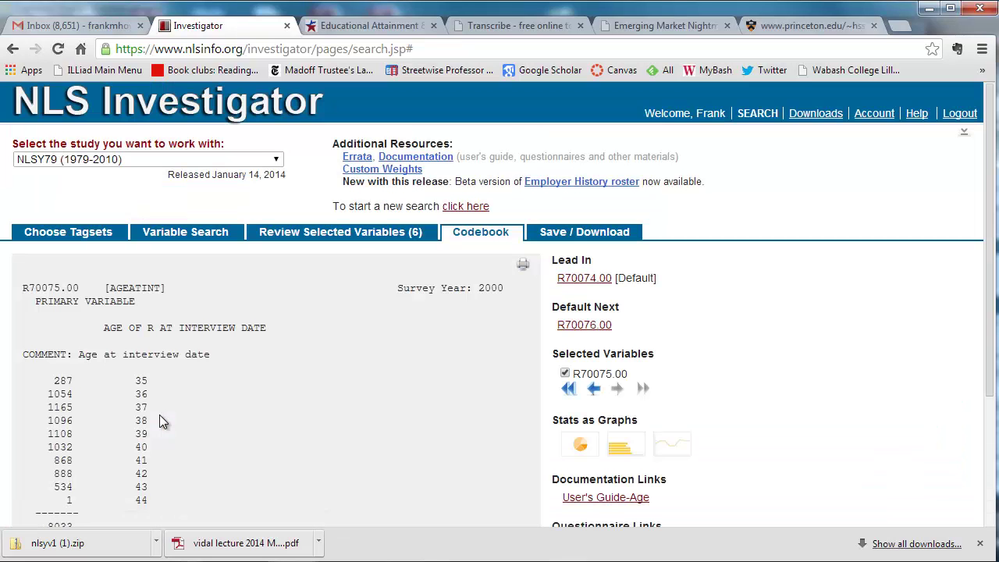
# Step: Back in the search results, tick URBAN-RURAL (R70089.00) to reach 7 selected variables
pyautogui.scroll(-1, 183, 398)
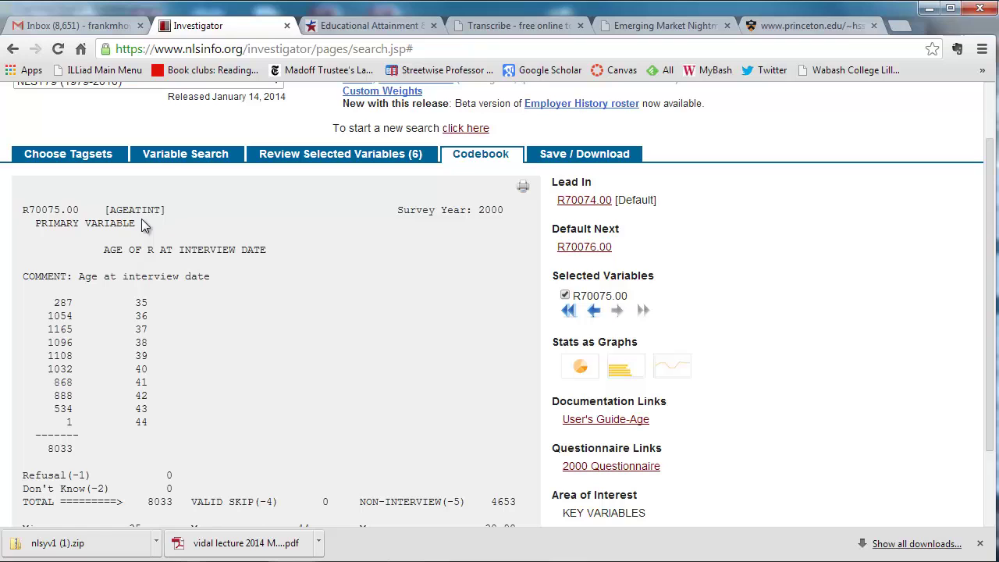
pyautogui.click(172, 155)
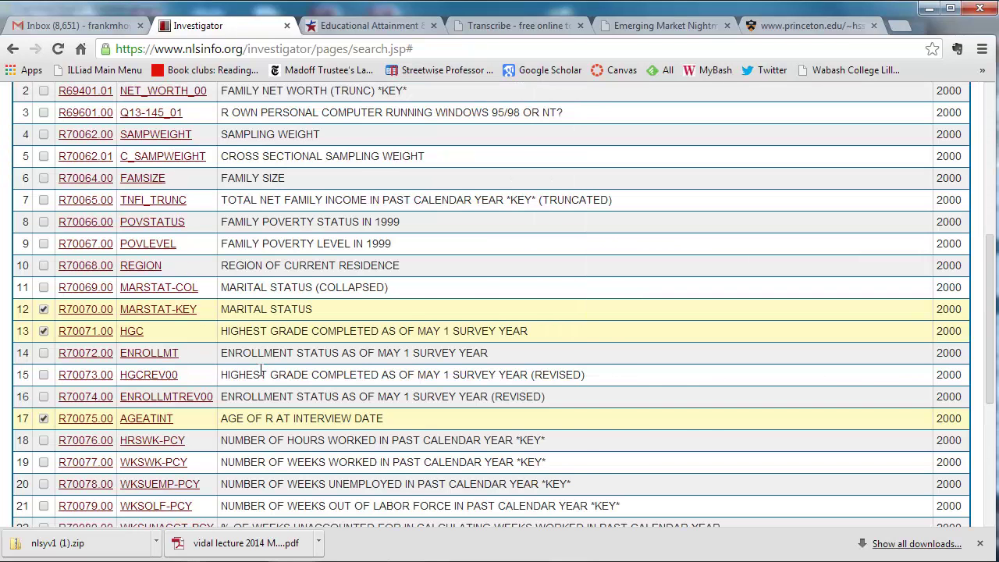
pyautogui.scroll(-1, 327, 377)
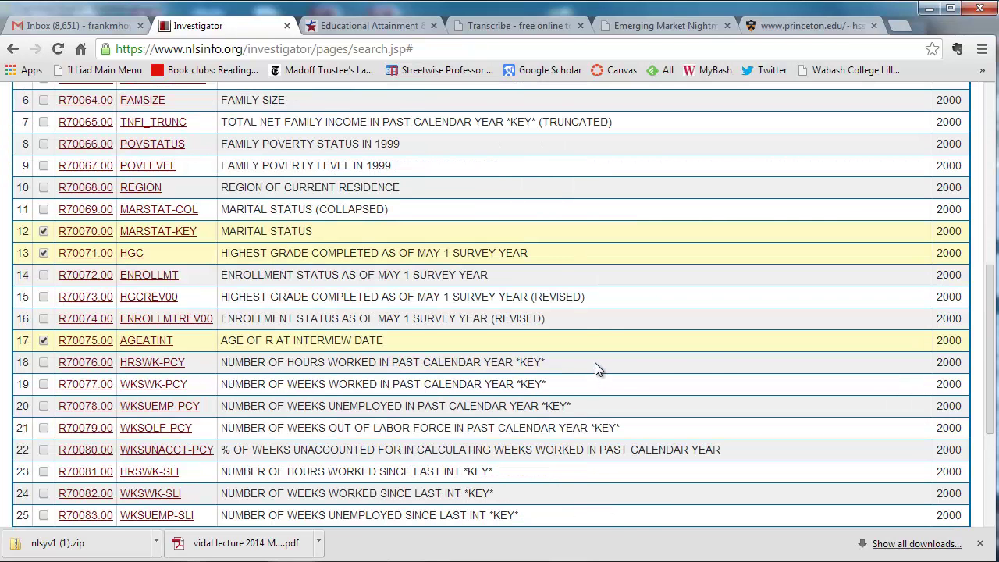
pyautogui.scroll(-2, 594, 367)
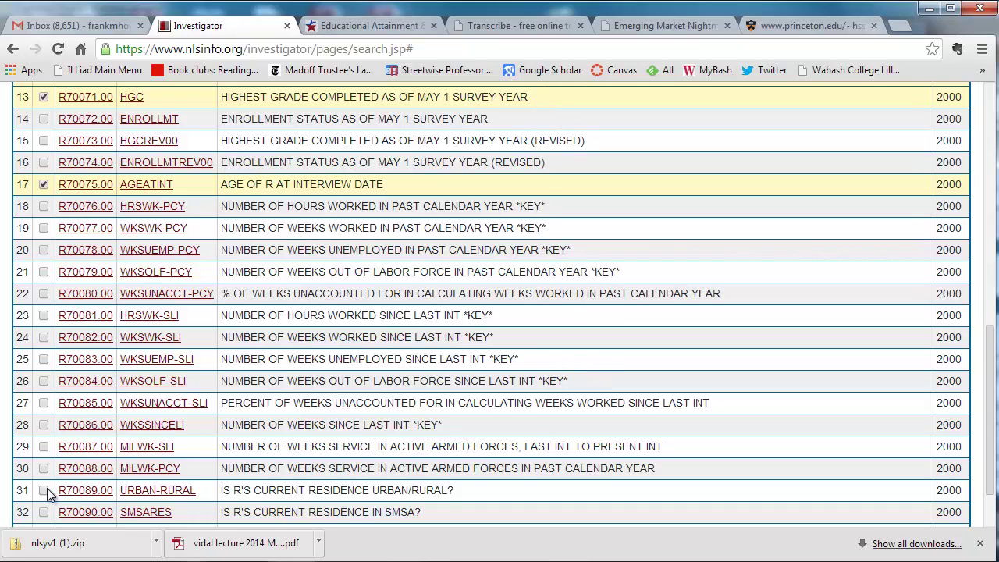
pyautogui.click(44, 489)
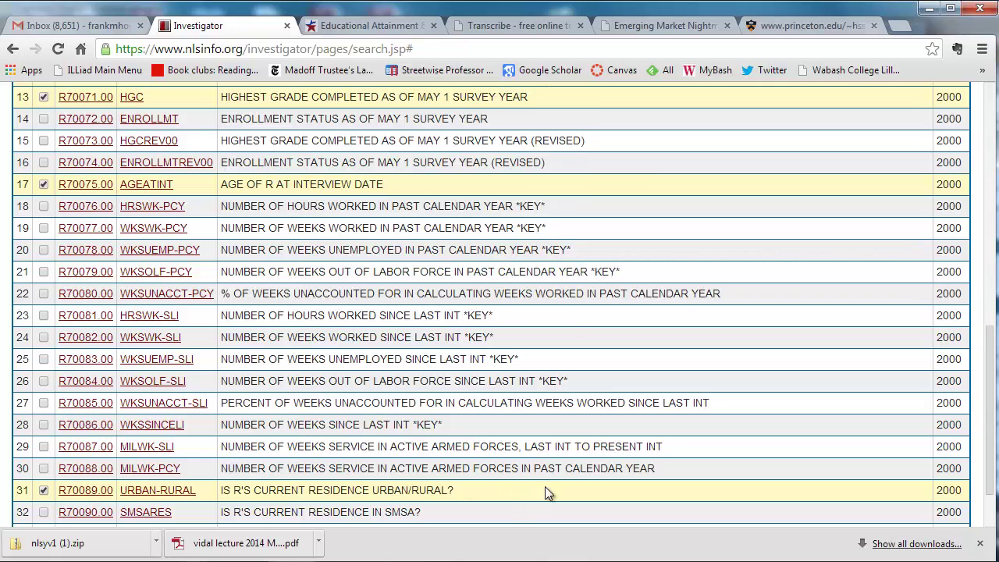
pyautogui.scroll(7, 709, 469)
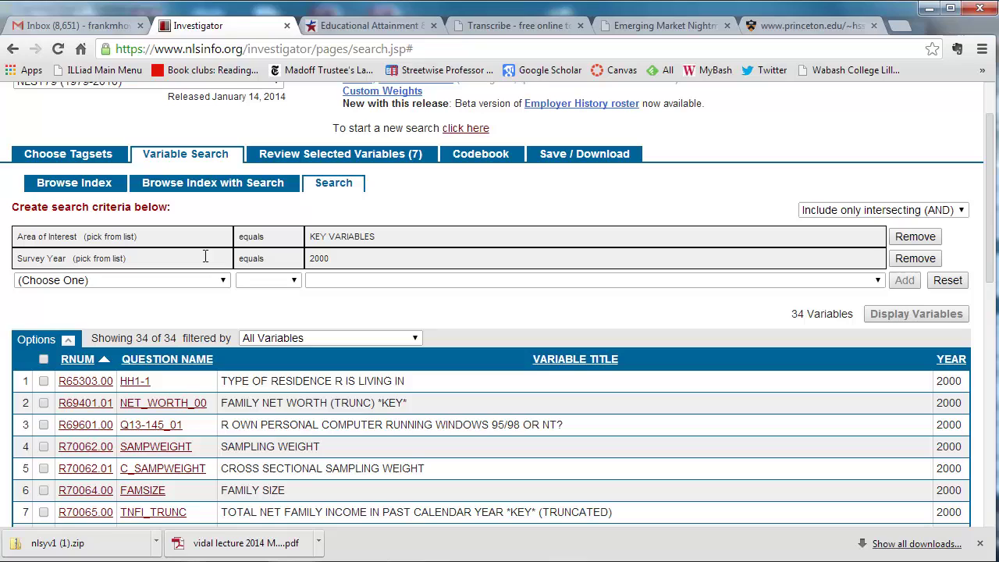
# Step: Swap the Survey Year 2000 criterion for 1979 and display the 33 key variables
pyautogui.click(905, 258)
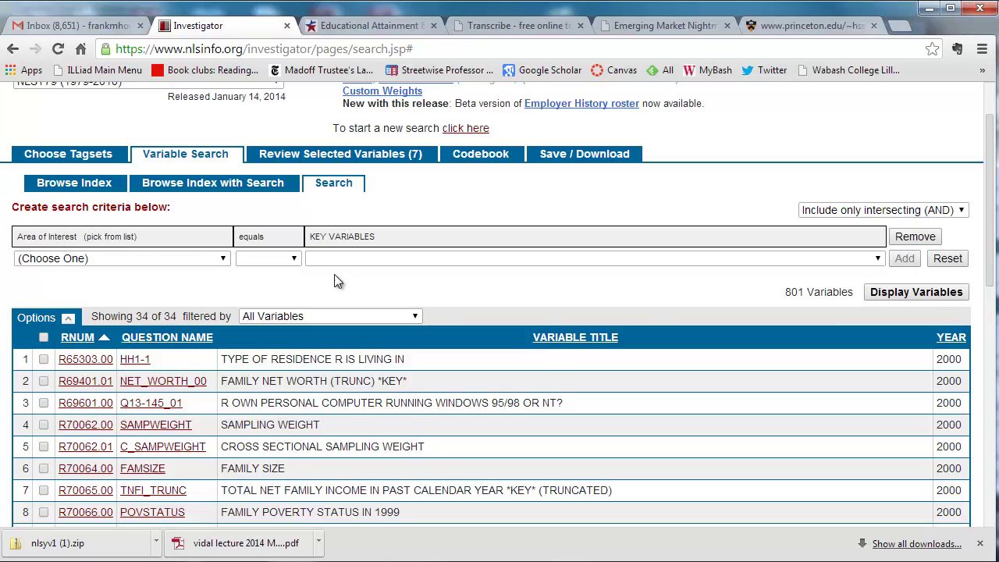
pyautogui.click(224, 258)
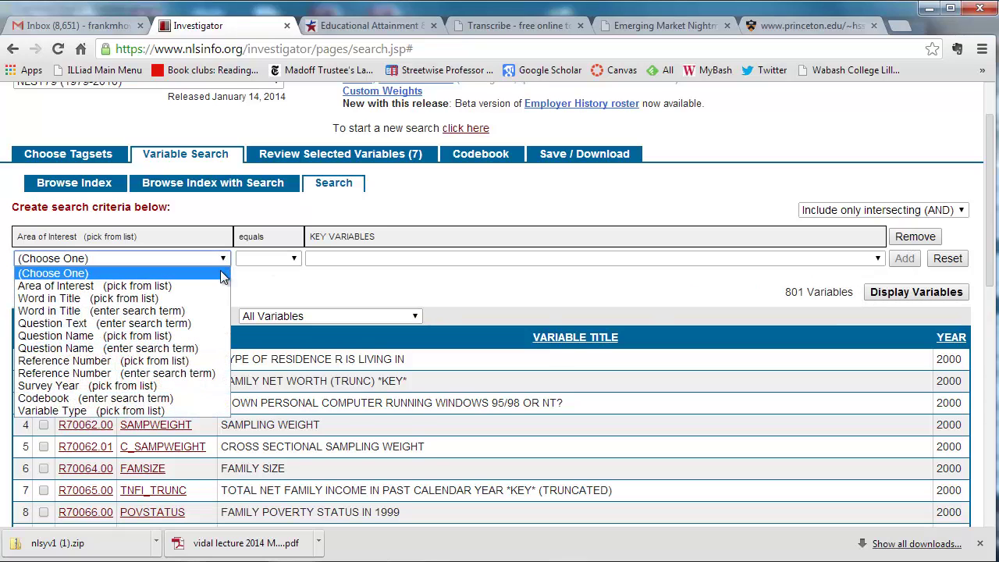
pyautogui.click(171, 386)
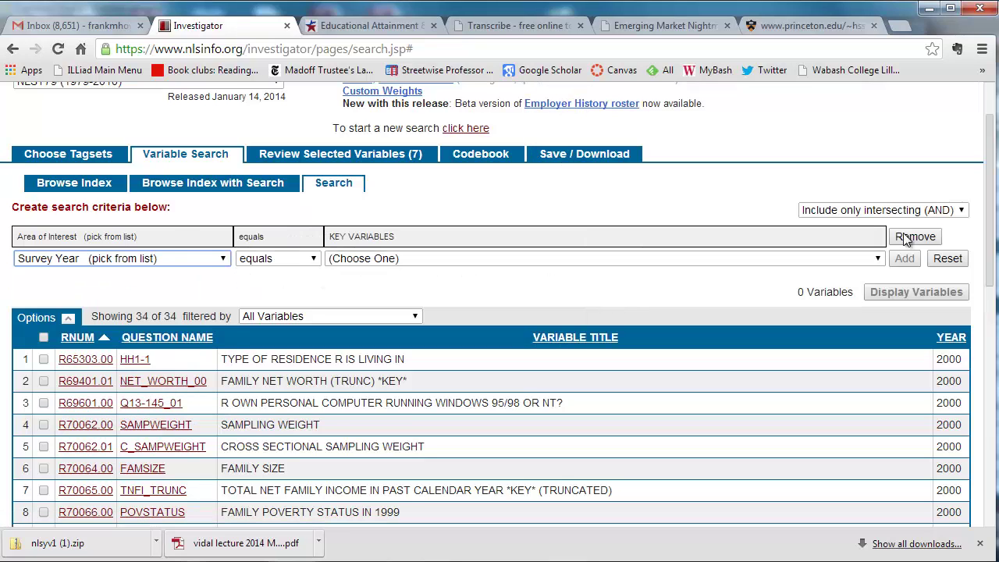
pyautogui.click(878, 259)
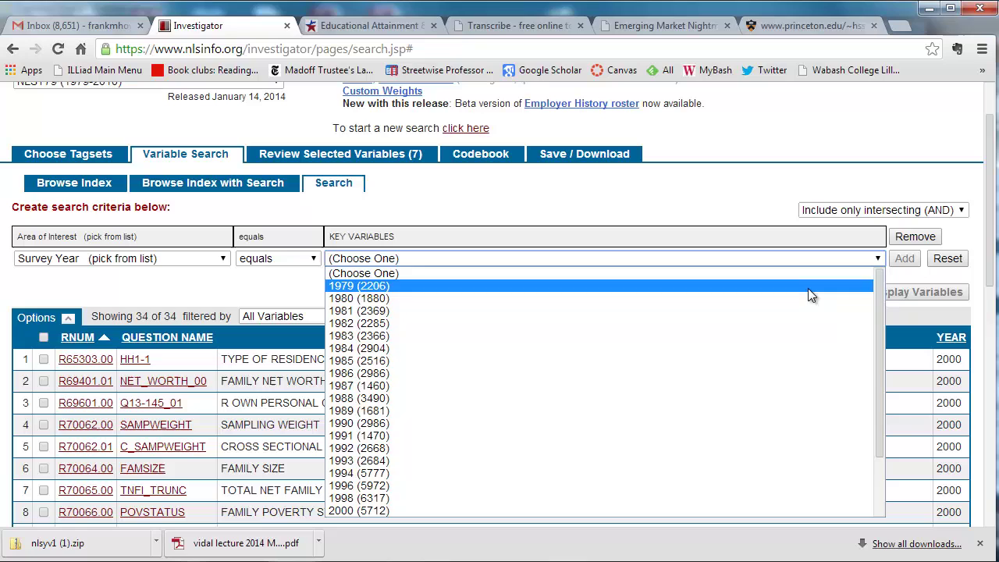
pyautogui.click(808, 288)
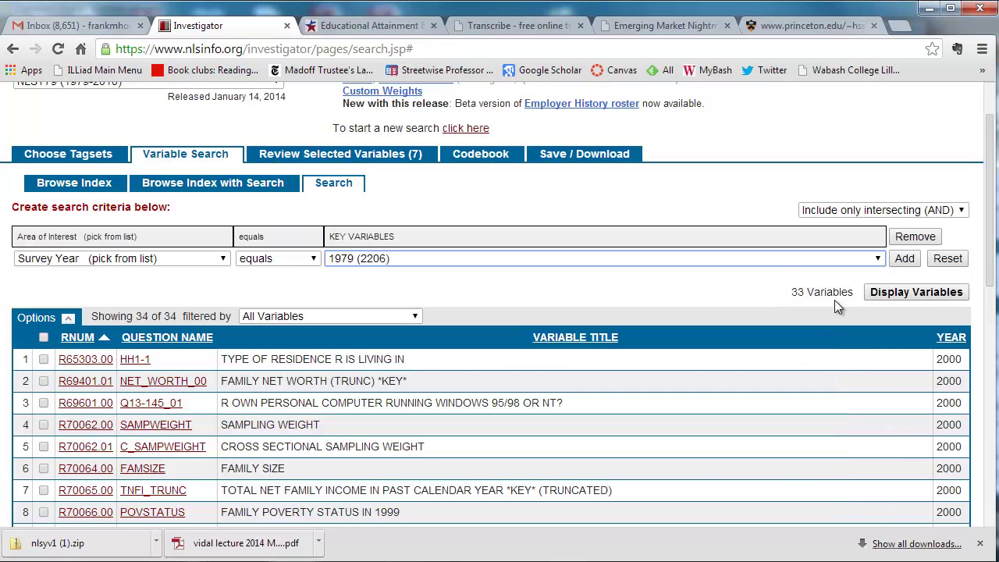
pyautogui.click(910, 291)
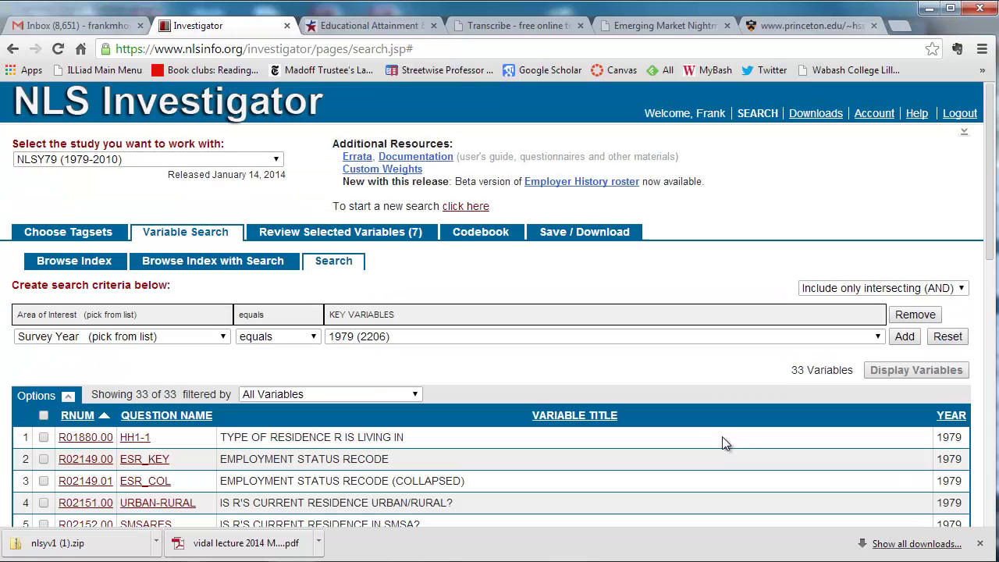
# Step: Tick the 1979 URBAN-RURAL variable in the results list
pyautogui.scroll(-1, 592, 398)
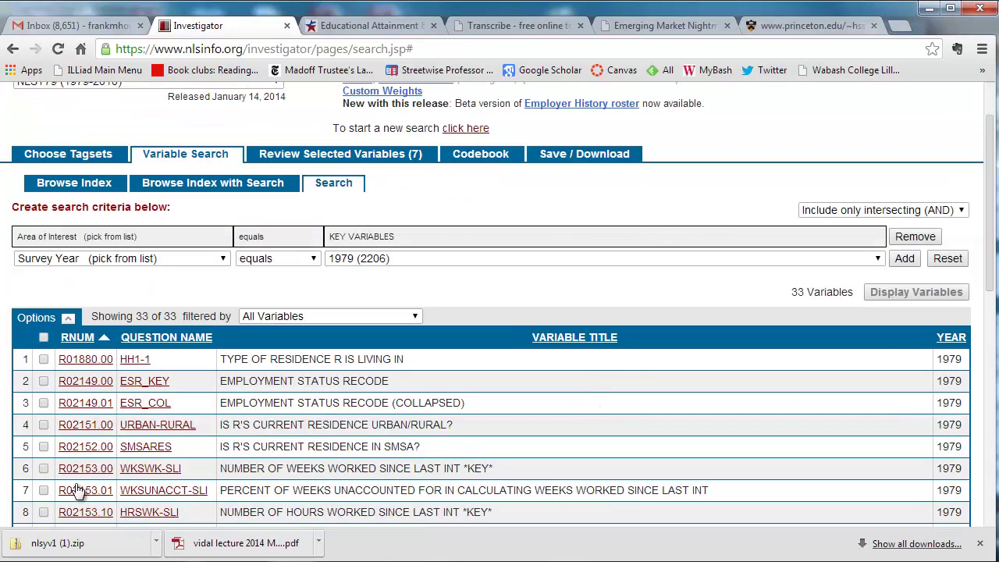
pyautogui.click(44, 425)
pyautogui.scroll(-2, 377, 421)
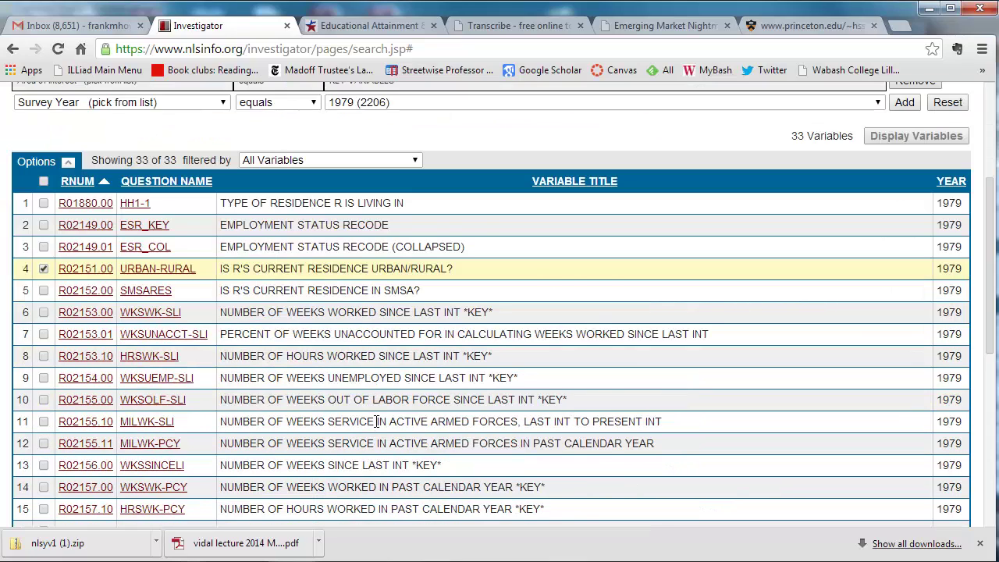
pyautogui.scroll(-1, 377, 422)
pyautogui.scroll(-2, 377, 428)
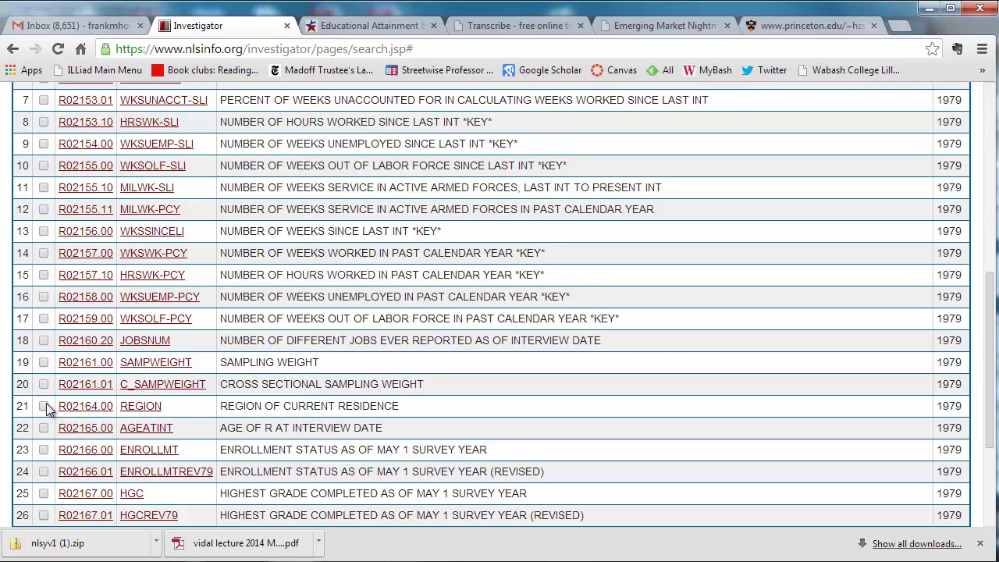
# Step: Check the 1979 REGION codebook, then tick REGION in the results
pyautogui.click(132, 407)
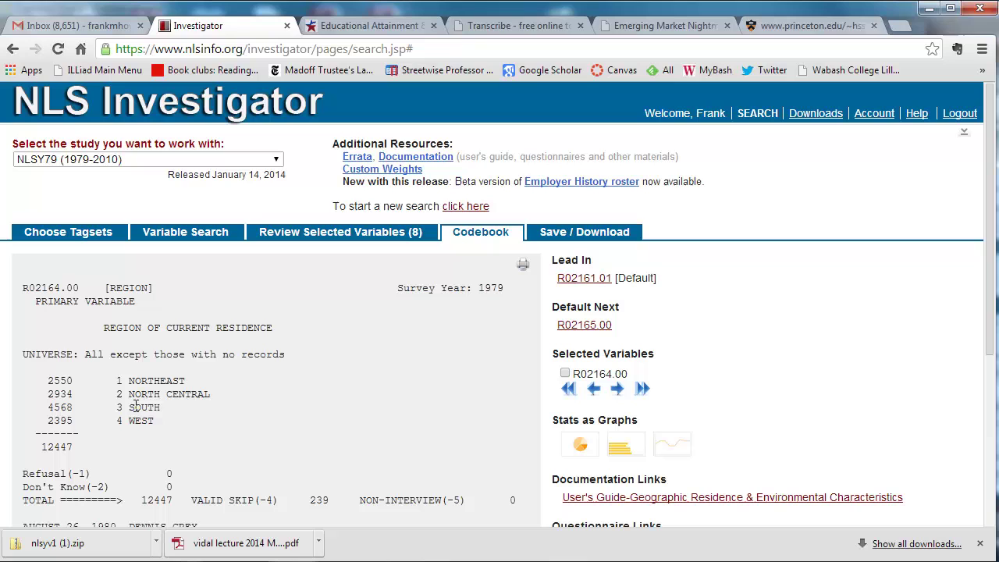
pyautogui.click(195, 232)
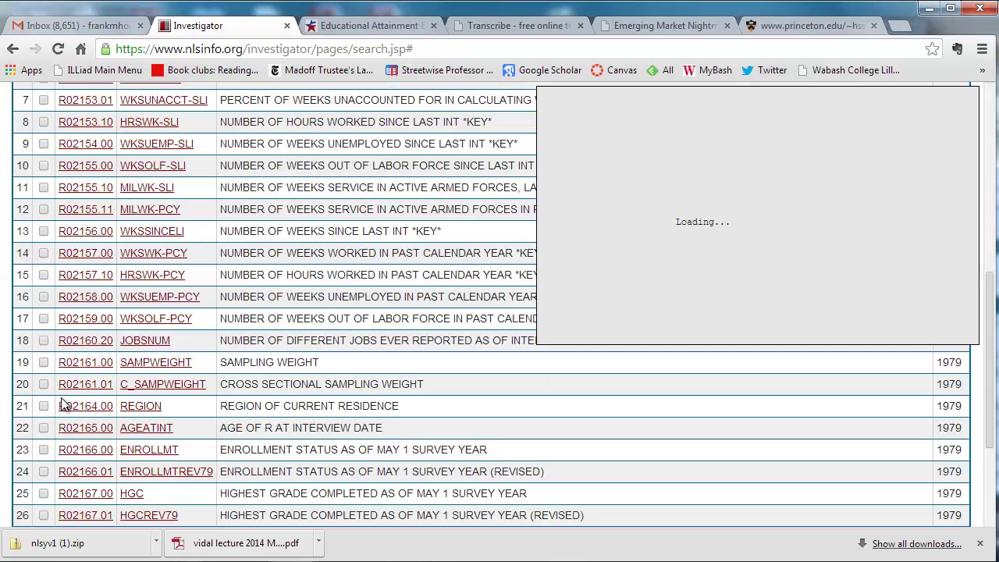
pyautogui.click(43, 406)
pyautogui.click(44, 406)
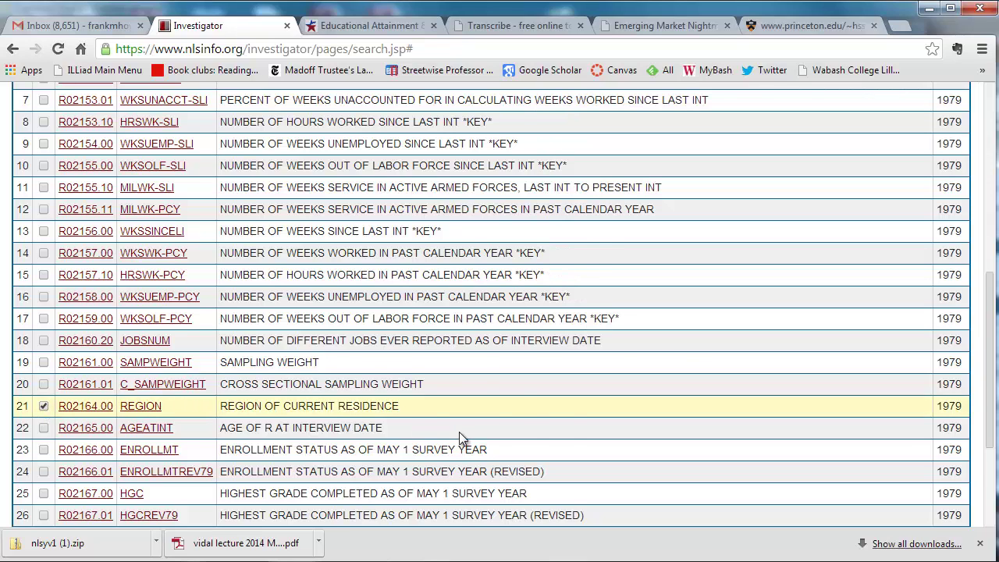
# Step: Review the POVSTATUS codebook and tick POVSTATUS, bringing the selection to 10
pyautogui.scroll(-1, 459, 433)
pyautogui.scroll(-1, 463, 434)
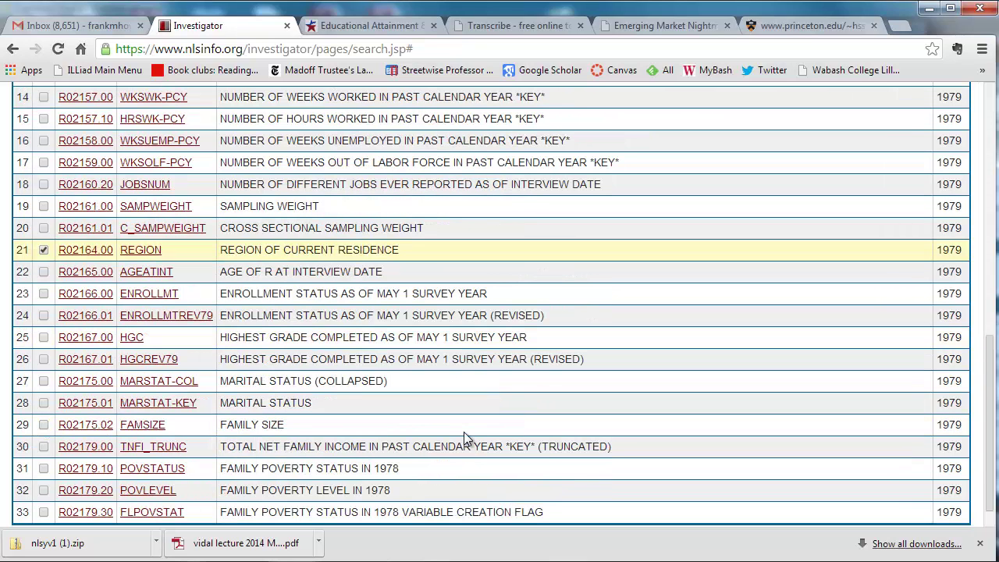
pyautogui.scroll(-1, 305, 429)
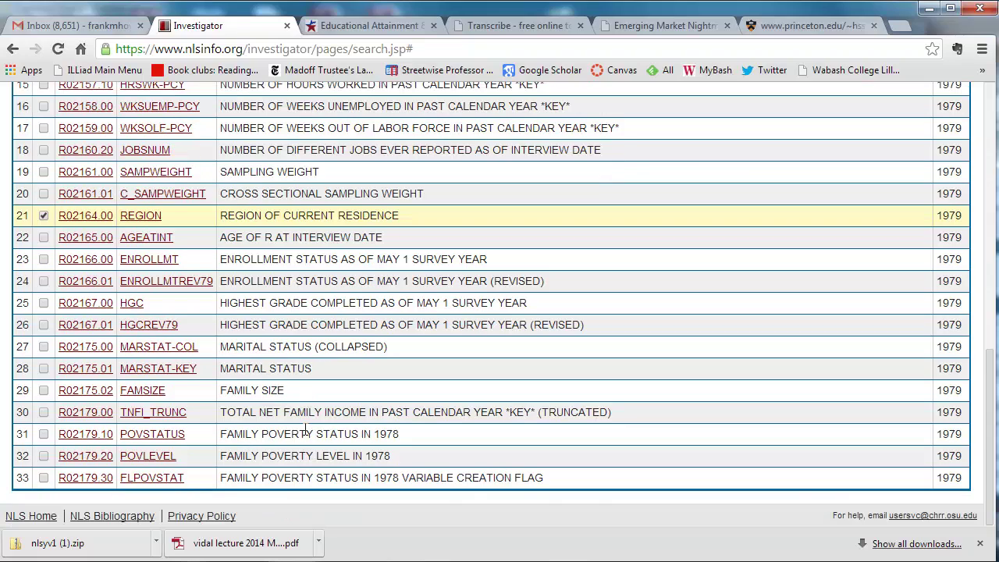
pyautogui.click(44, 434)
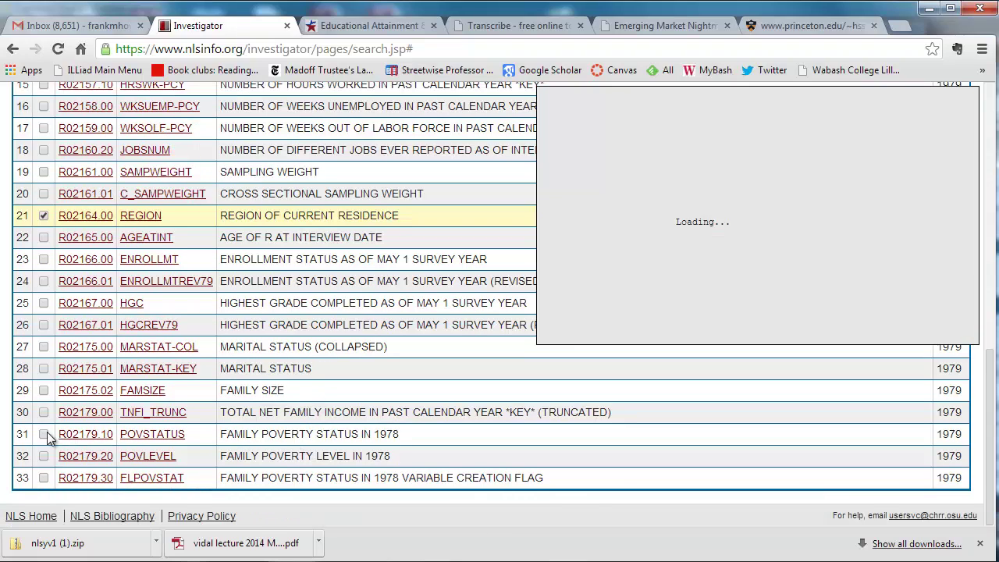
pyautogui.click(145, 434)
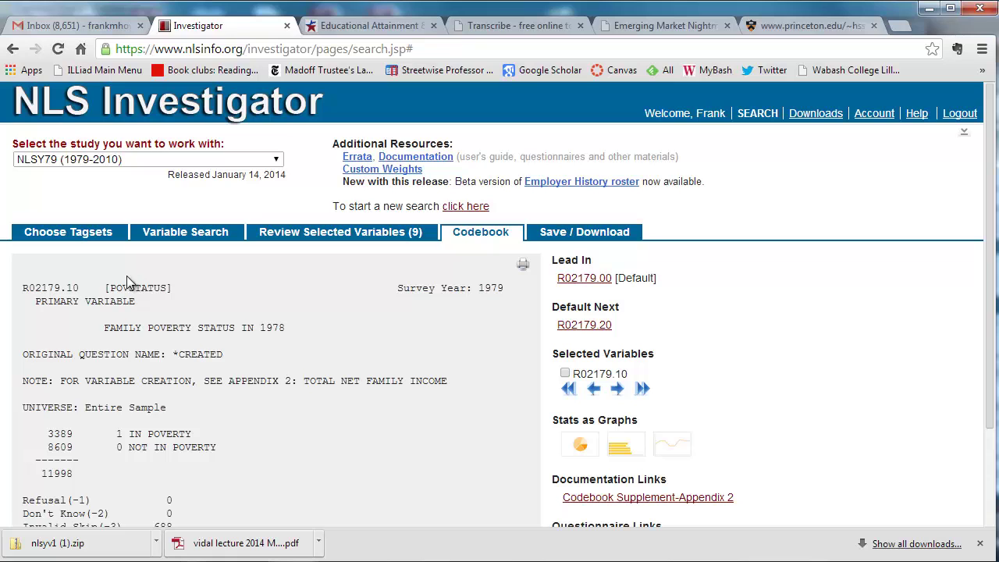
pyautogui.scroll(-1, 242, 291)
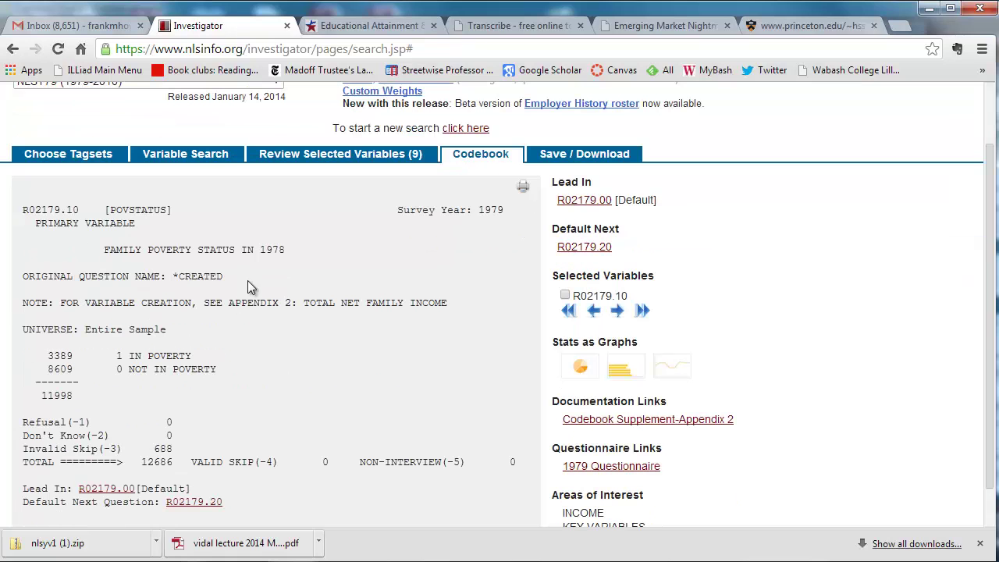
pyautogui.click(216, 156)
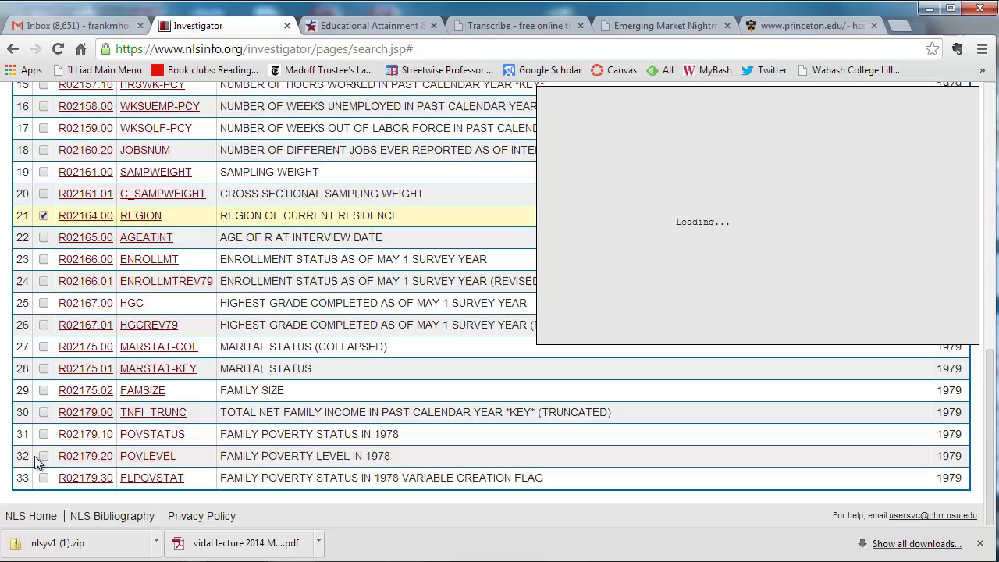
pyautogui.click(43, 433)
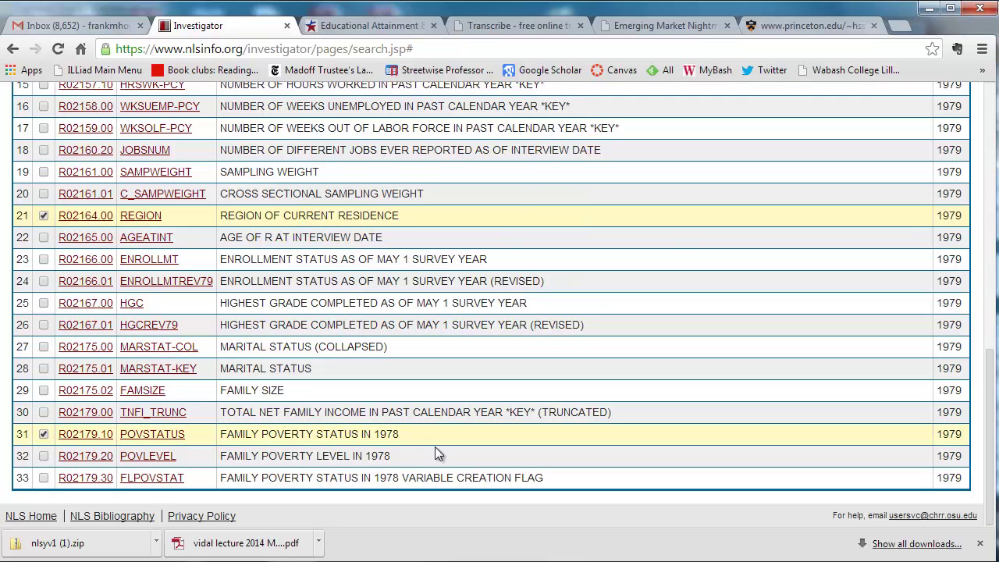
pyautogui.scroll(4, 399, 427)
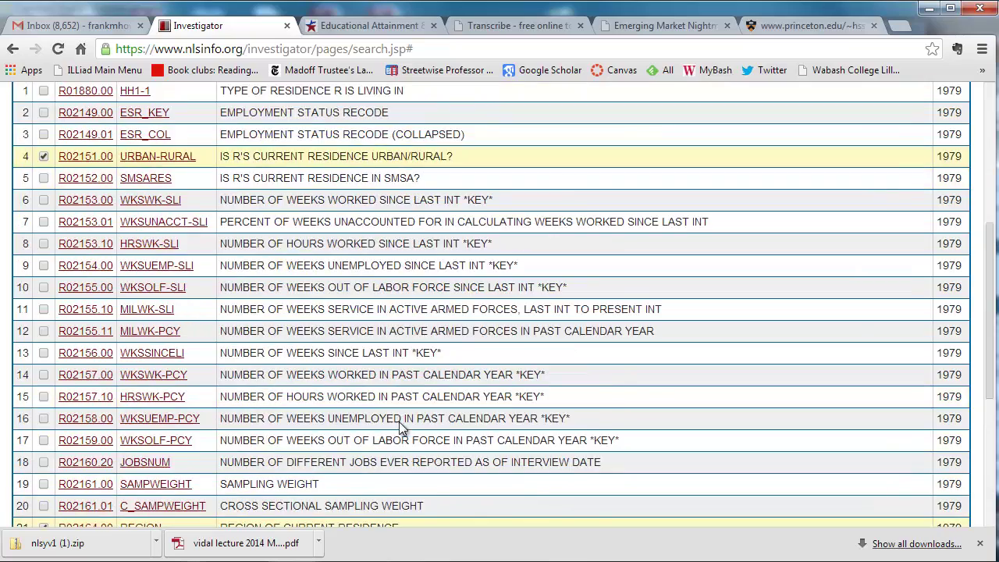
pyautogui.scroll(5, 400, 428)
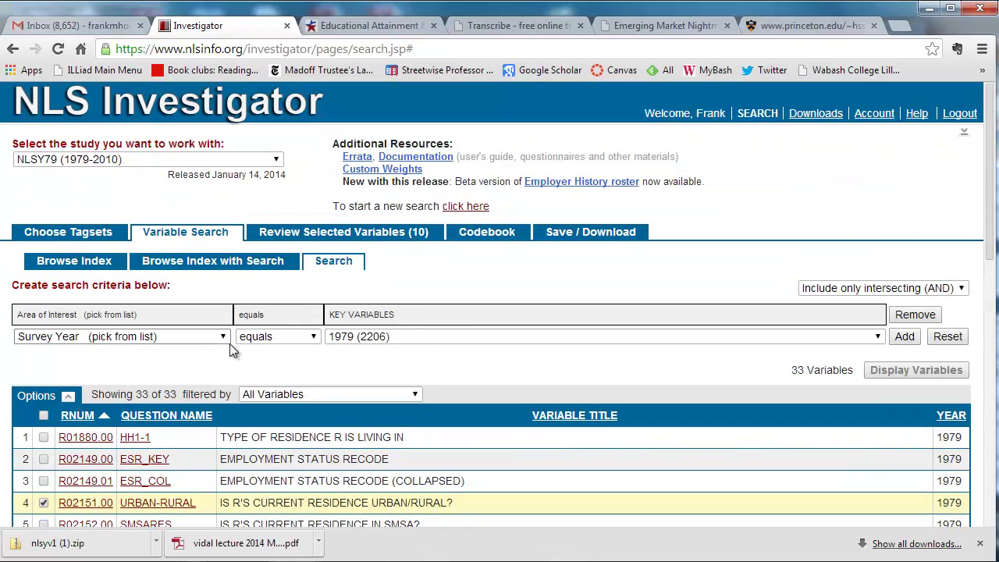
# Step: Remove KEY VARIABLES, add Word in Title equals RELIGION, and list its 26 variables
pyautogui.click(921, 315)
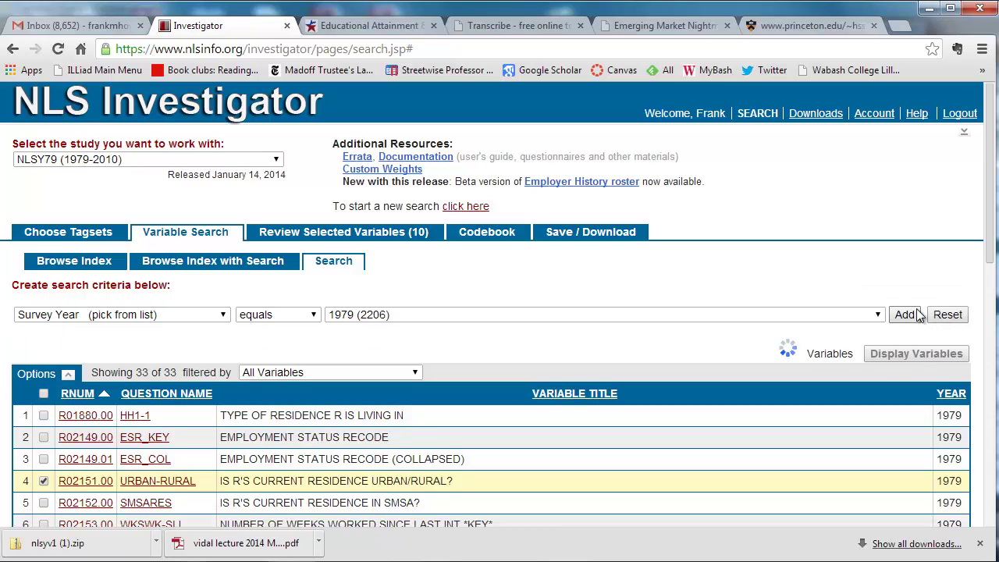
pyautogui.click(224, 315)
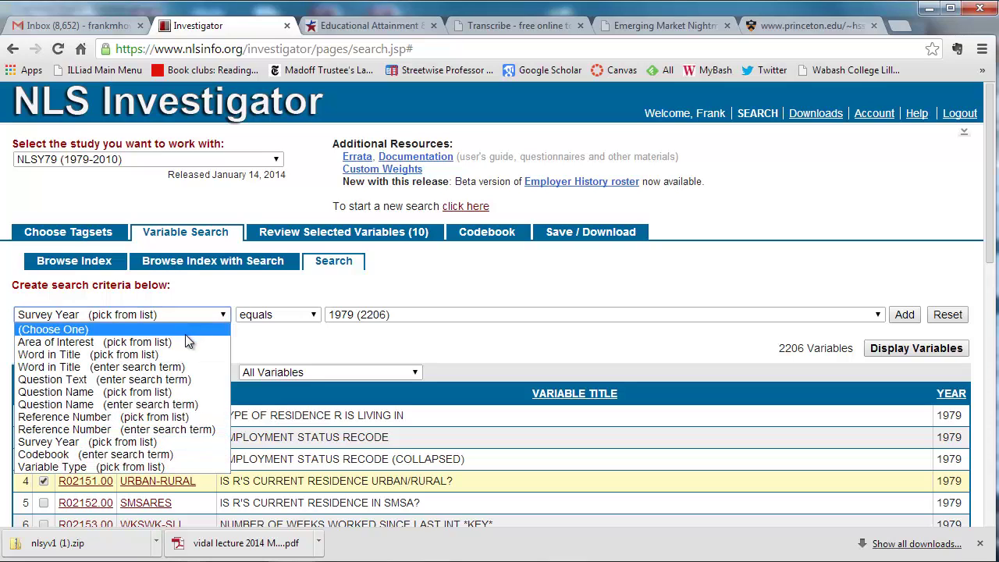
pyautogui.click(124, 354)
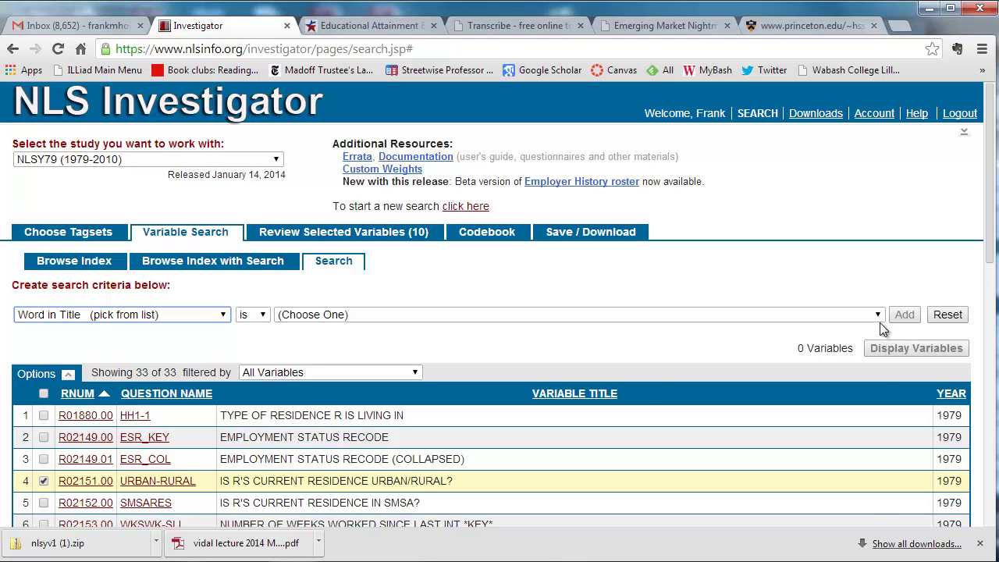
pyautogui.click(877, 315)
pyautogui.scroll(-1, 619, 424)
pyautogui.scroll(-5, 619, 424)
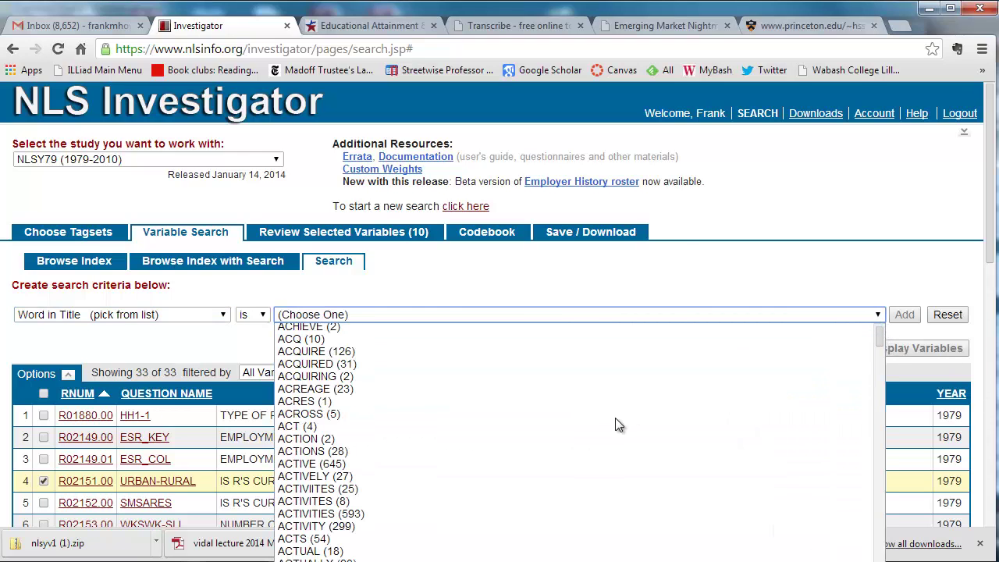
pyautogui.moveTo(877, 366); pyautogui.dragTo(869, 507)
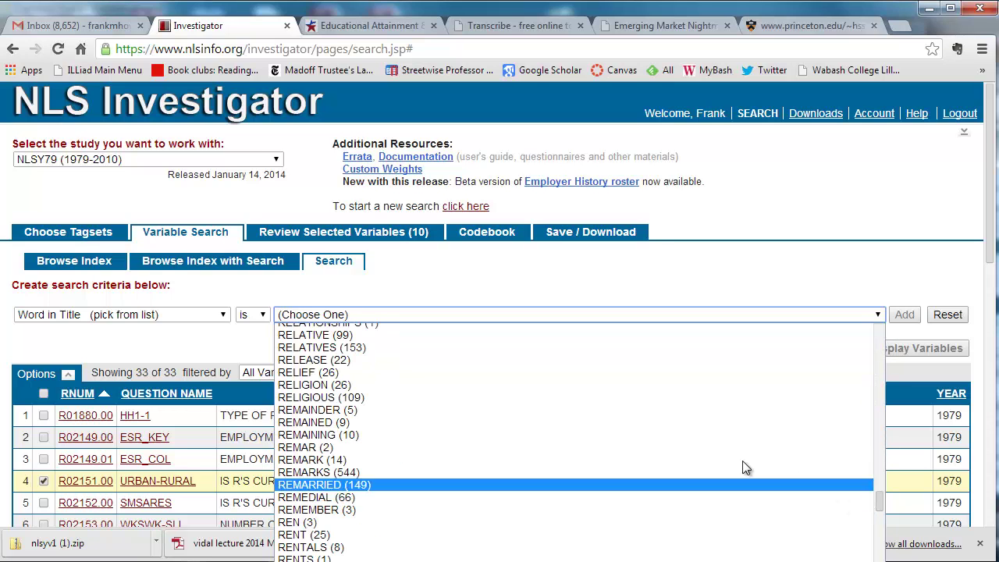
pyautogui.click(360, 385)
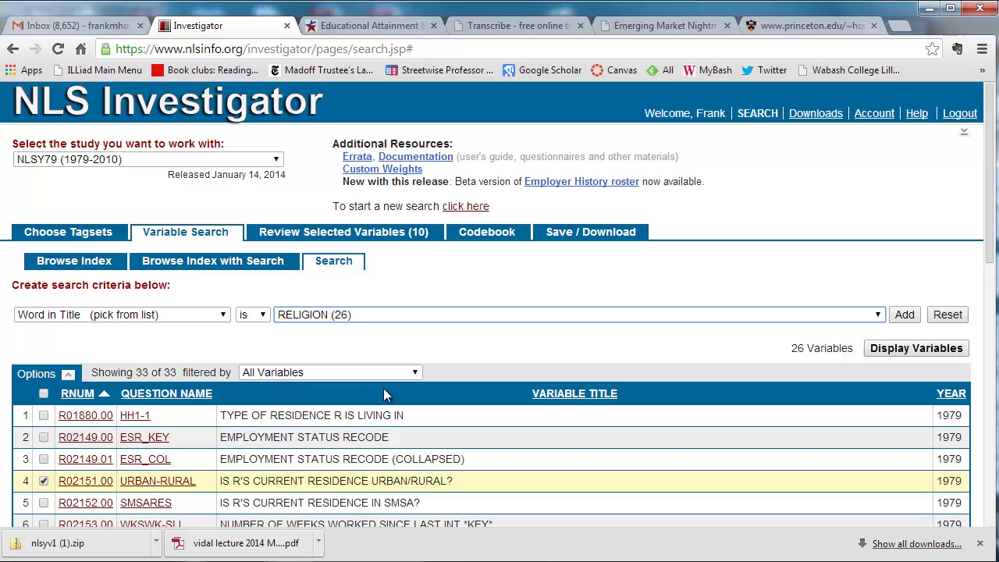
pyautogui.click(904, 352)
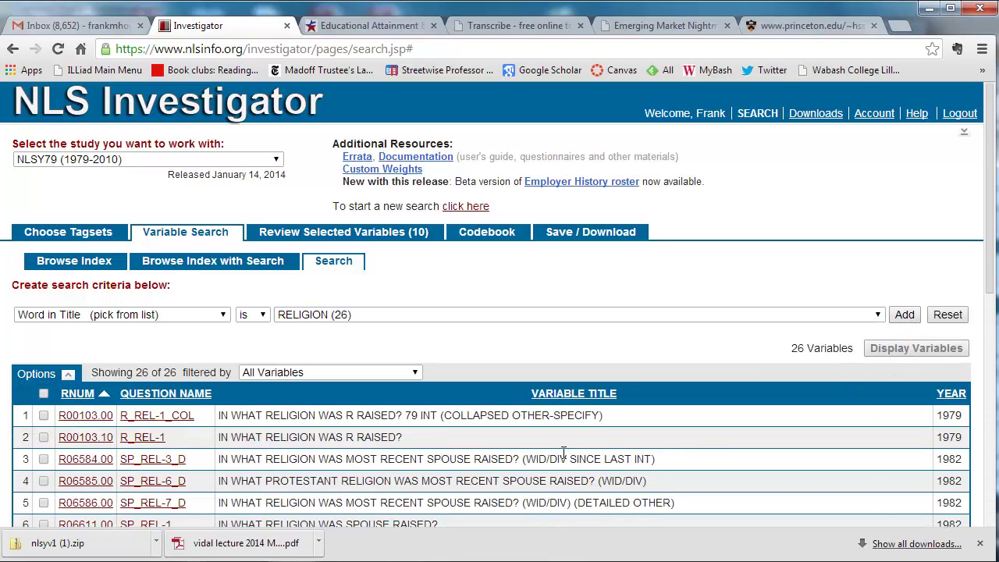
# Step: Preview the R_REL-1_COL codebook and tick R00103.00 to add it to the selection
pyautogui.click(186, 417)
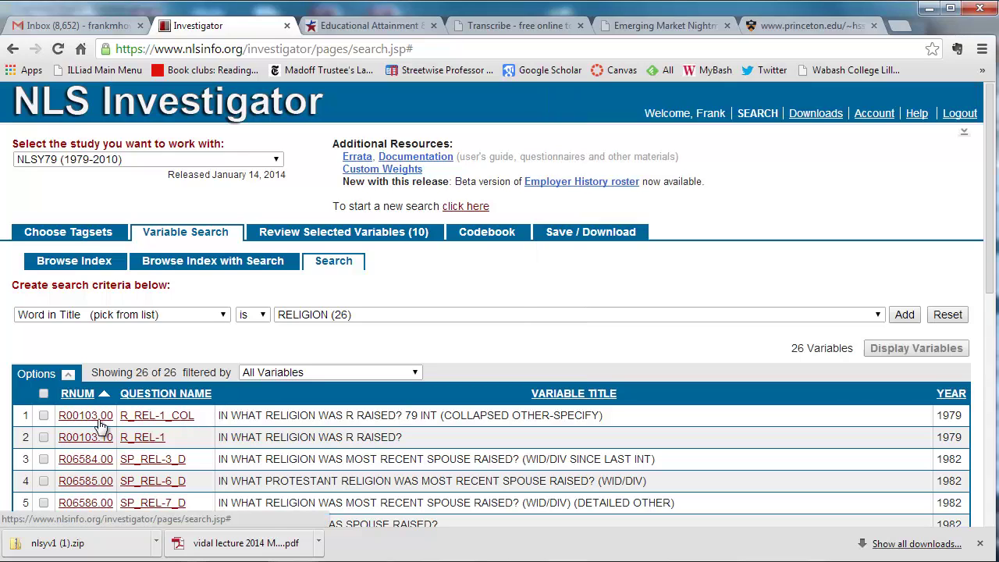
pyautogui.click(43, 416)
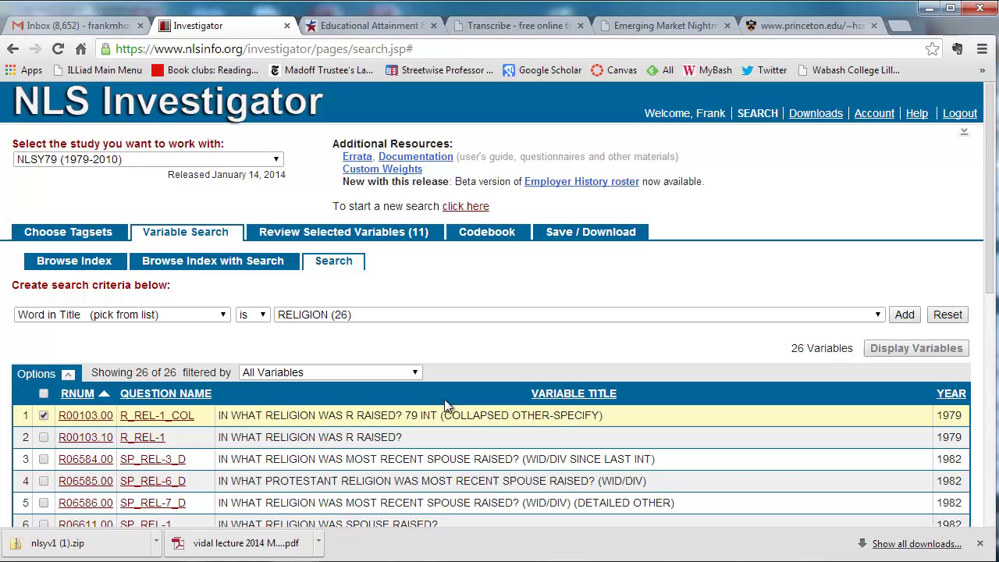
pyautogui.scroll(-1, 579, 296)
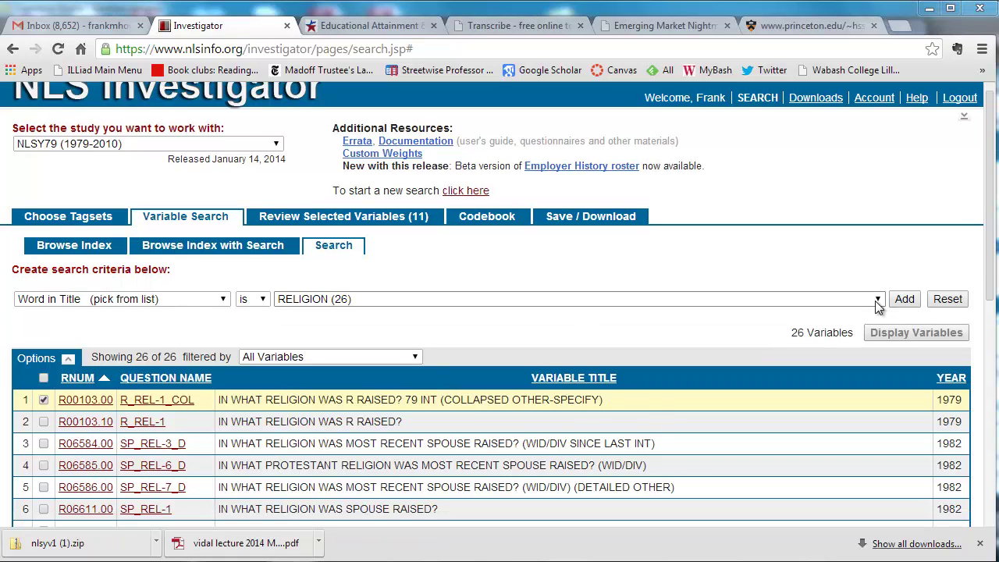
# Step: Search by the title word CHILDREN and list its 1159 matching variables
pyautogui.click(224, 302)
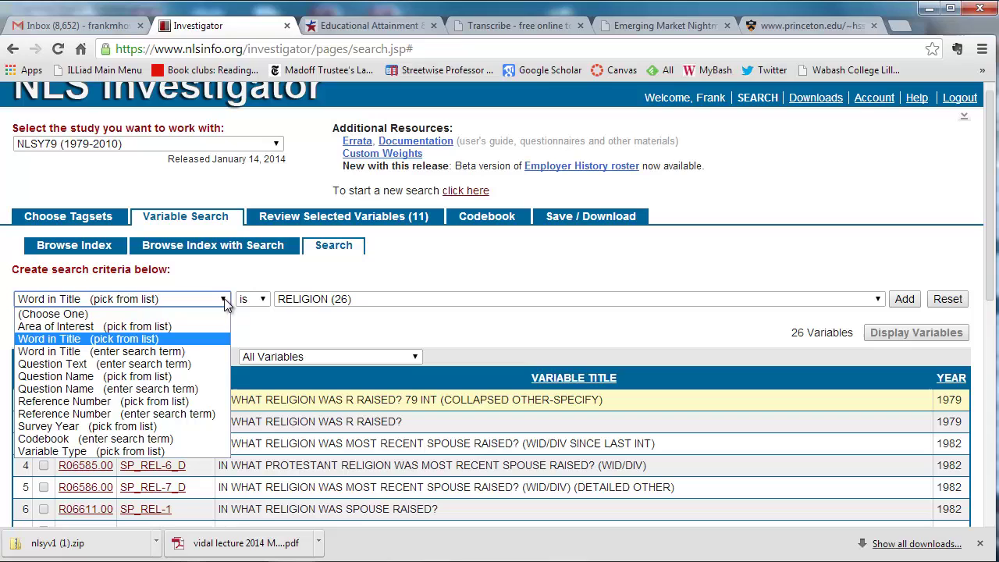
pyautogui.click(182, 337)
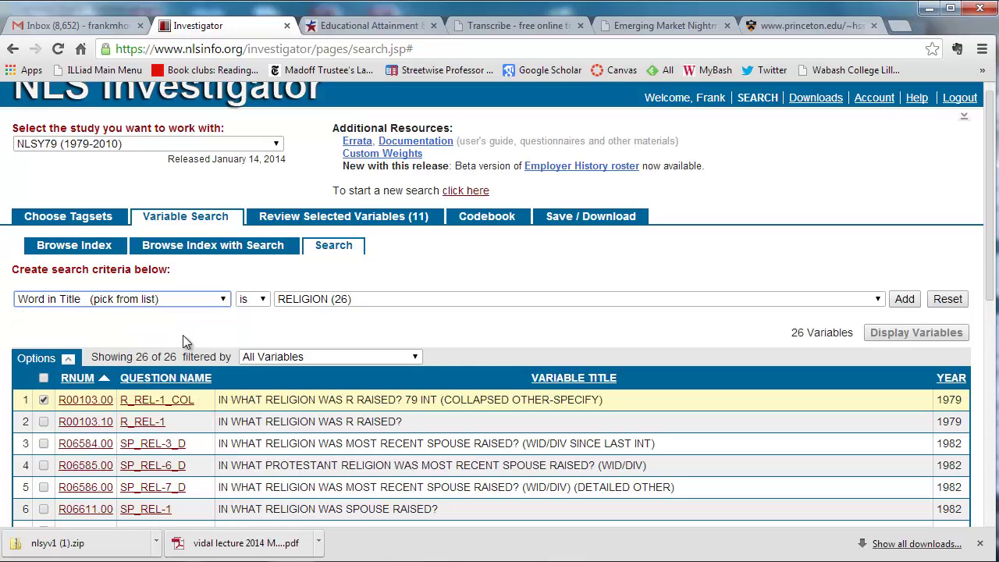
pyautogui.click(878, 300)
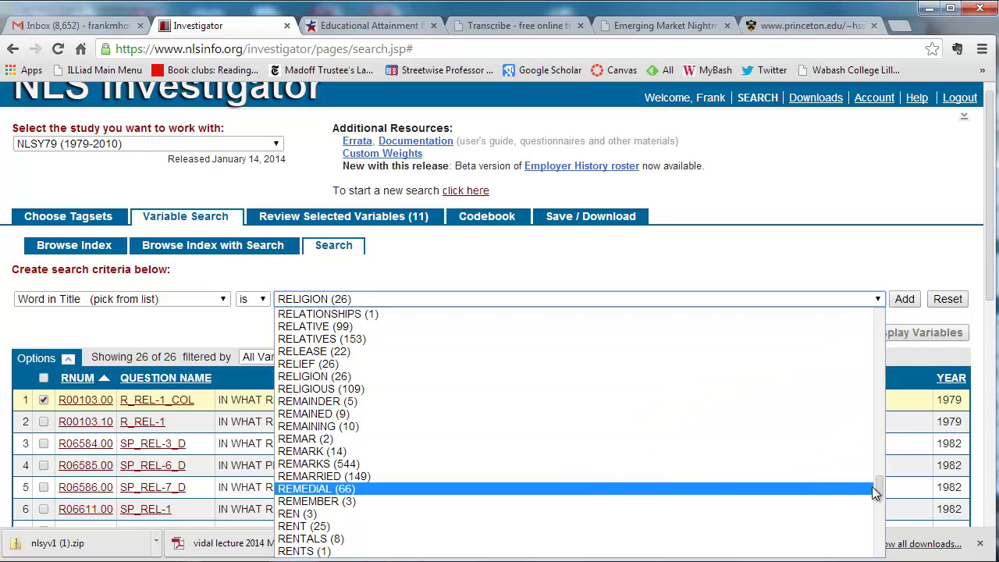
pyautogui.moveTo(876, 483); pyautogui.dragTo(878, 359)
pyautogui.scroll(2, 520, 318)
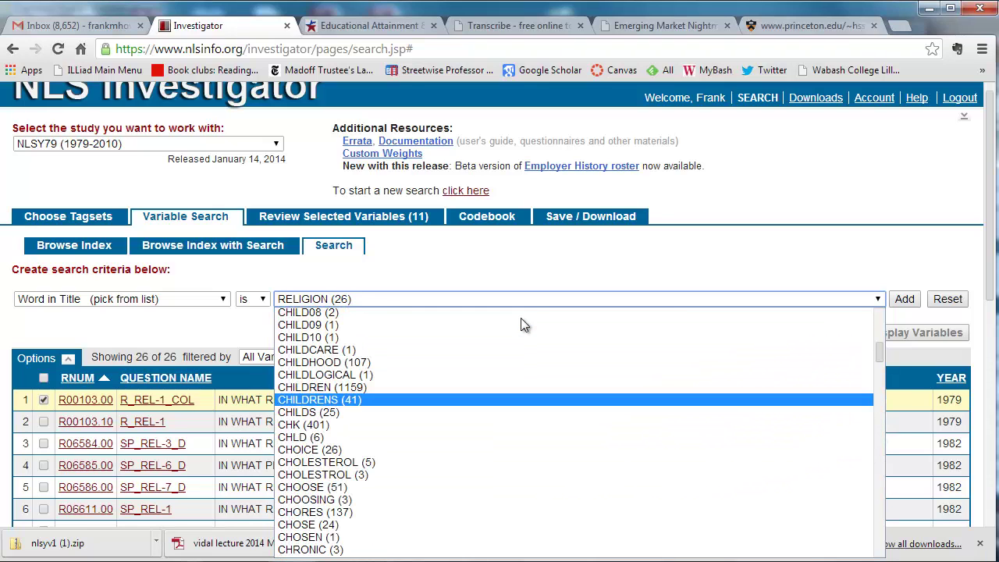
pyautogui.click(339, 390)
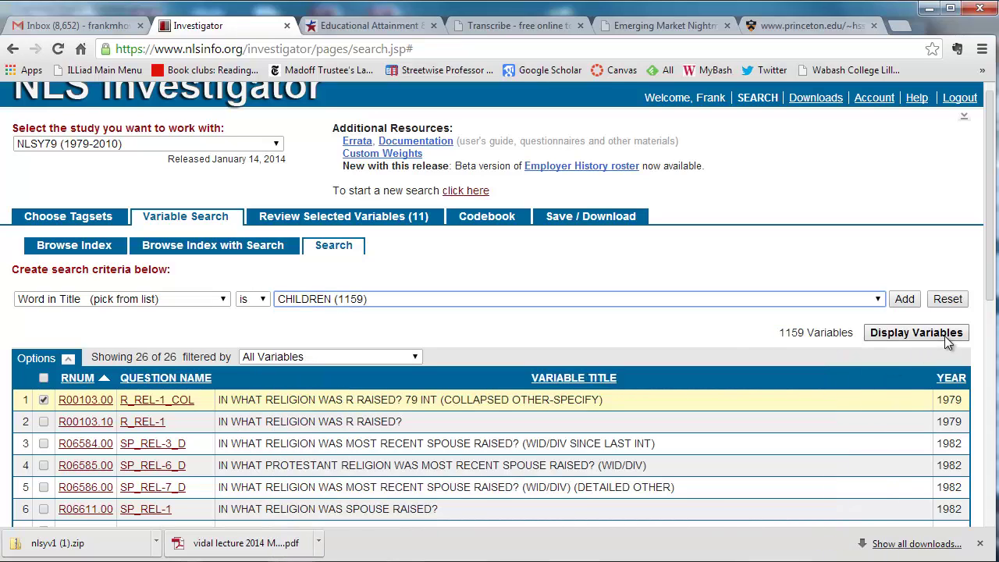
pyautogui.click(906, 300)
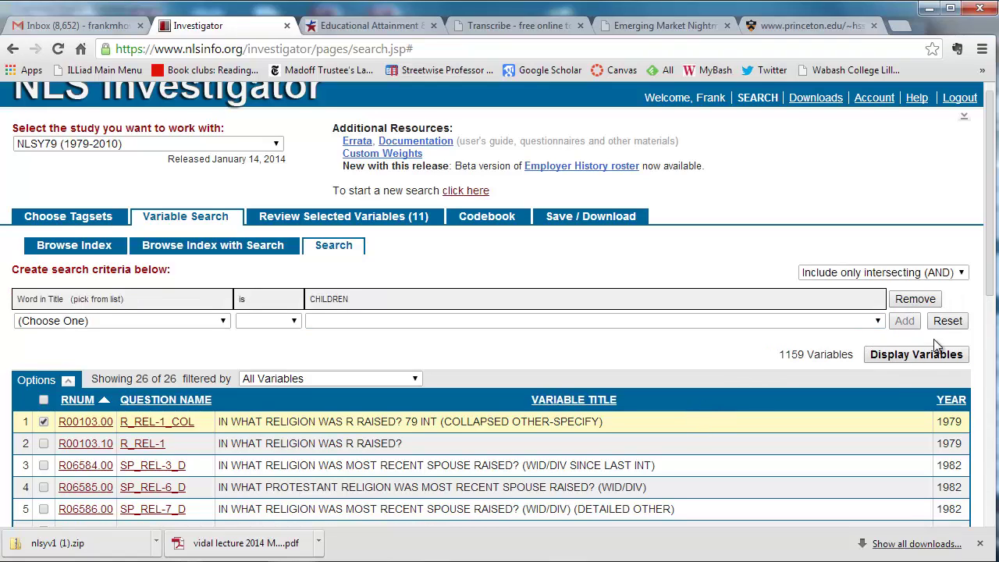
pyautogui.click(918, 361)
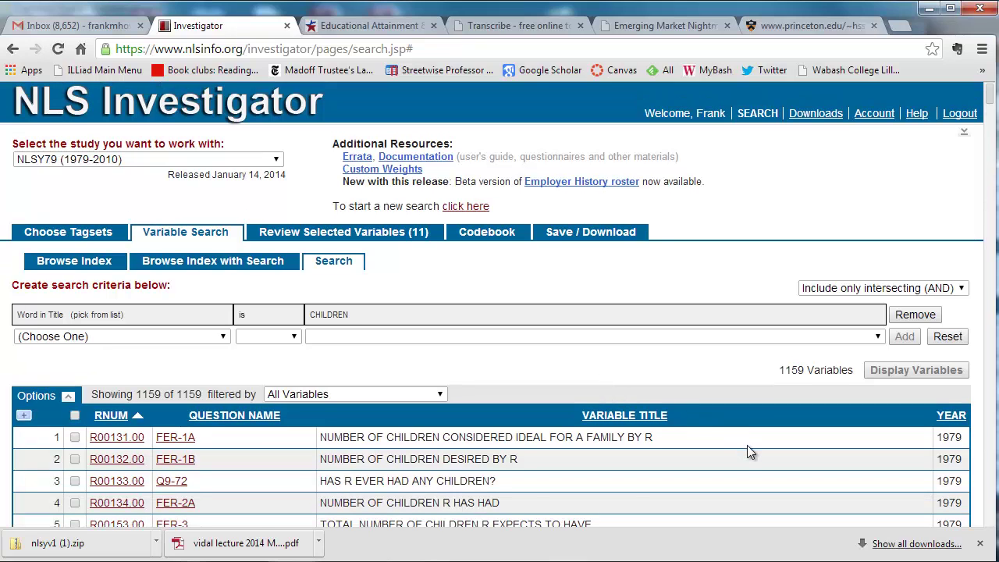
pyautogui.scroll(-1, 747, 445)
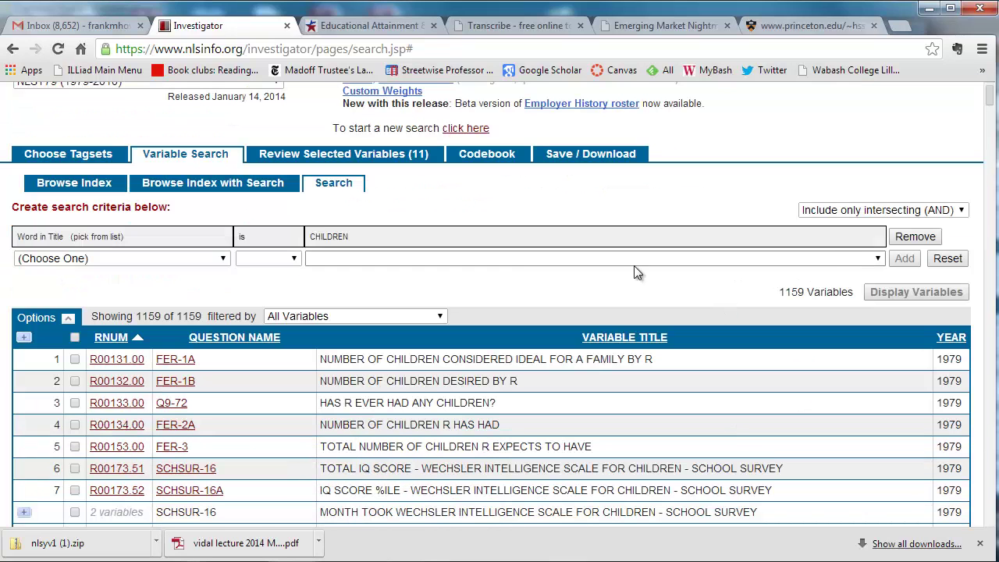
# Step: Add a Survey Year 2000 criterion to the CHILDREN search and list the 82 matches
pyautogui.click(224, 259)
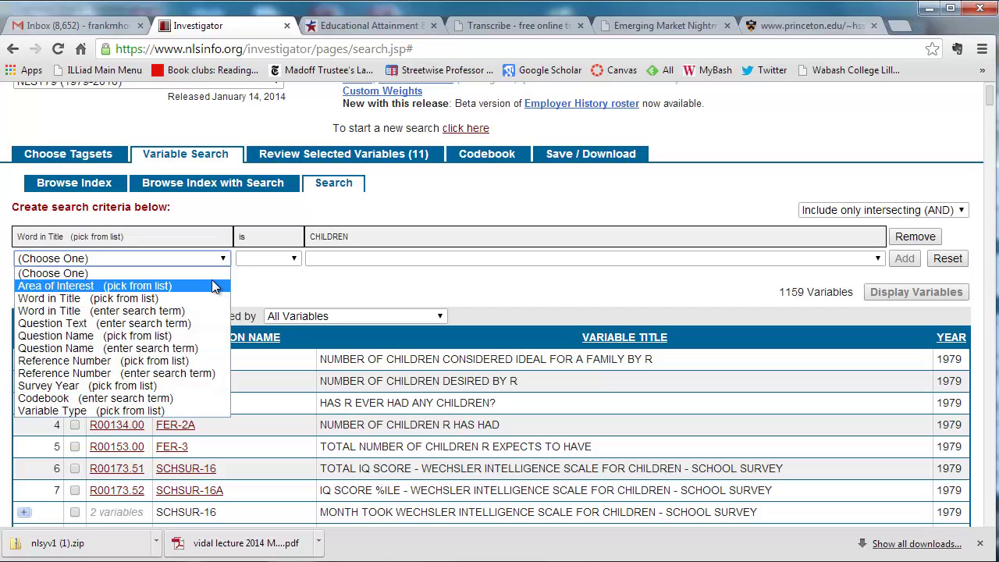
pyautogui.click(165, 386)
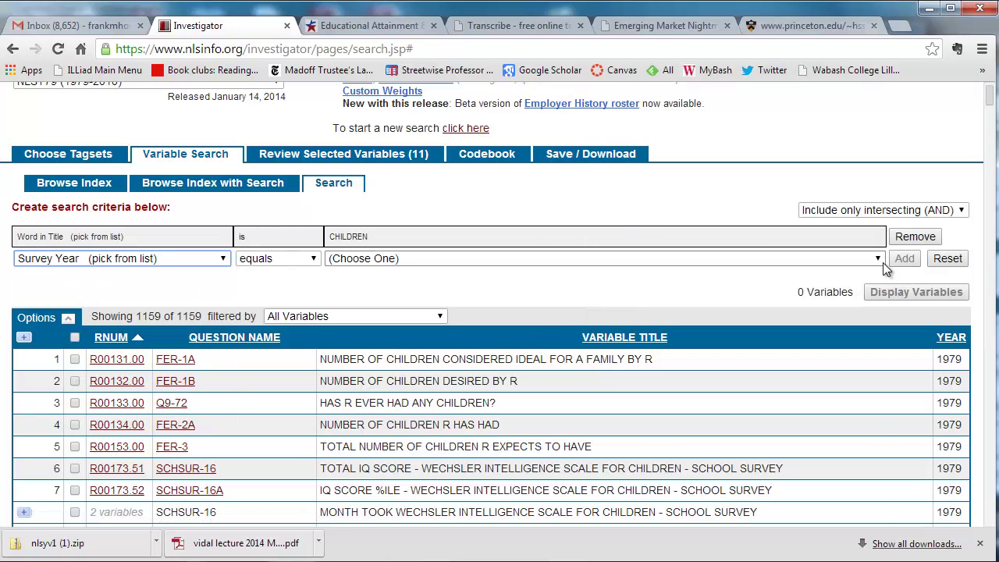
pyautogui.click(880, 262)
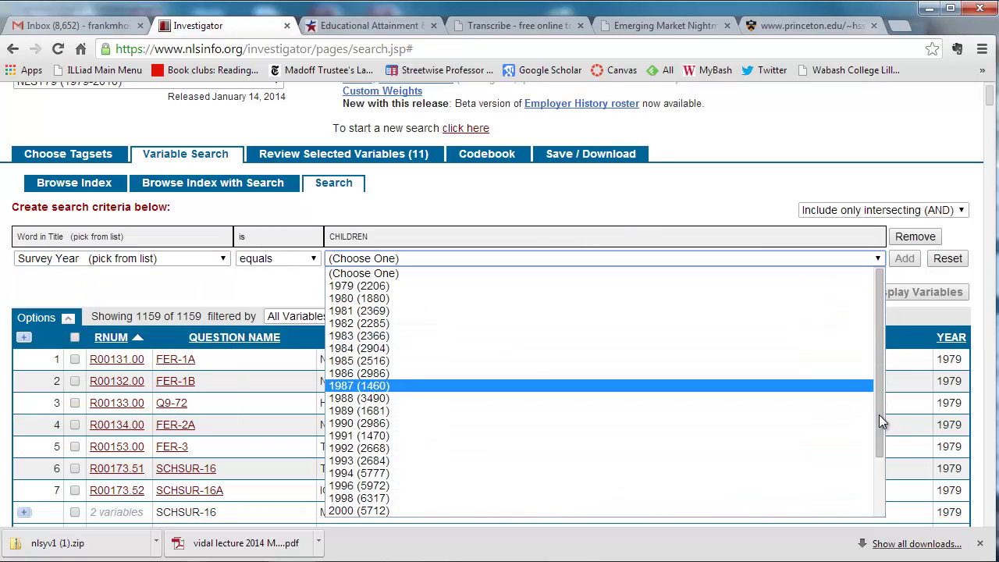
pyautogui.scroll(-1, 879, 415)
pyautogui.click(623, 472)
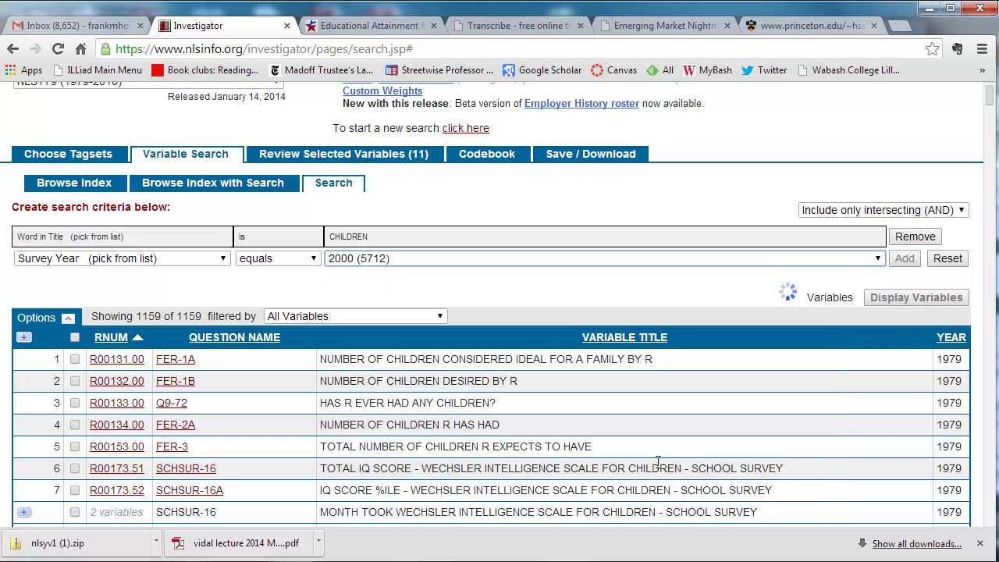
pyautogui.click(905, 258)
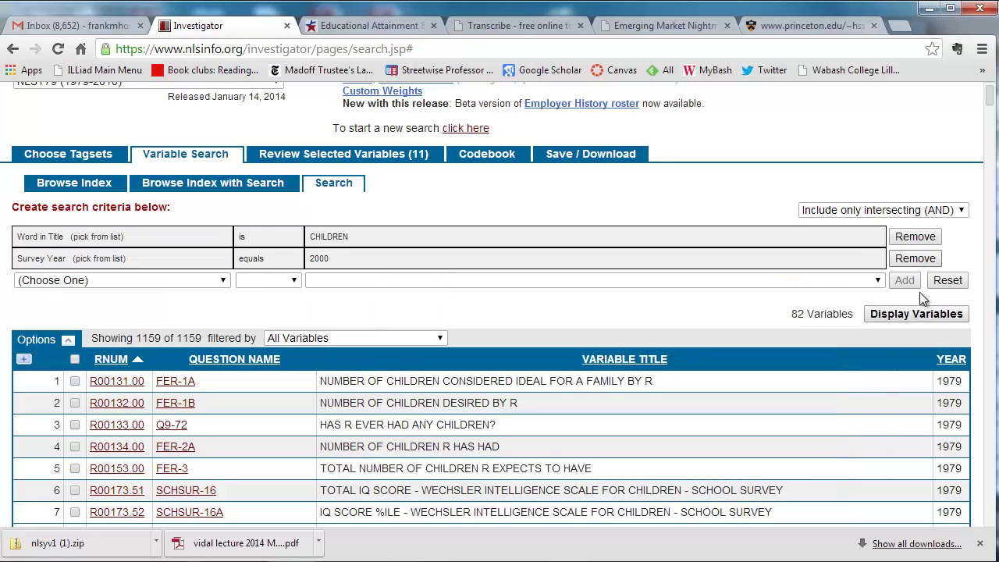
pyautogui.click(916, 315)
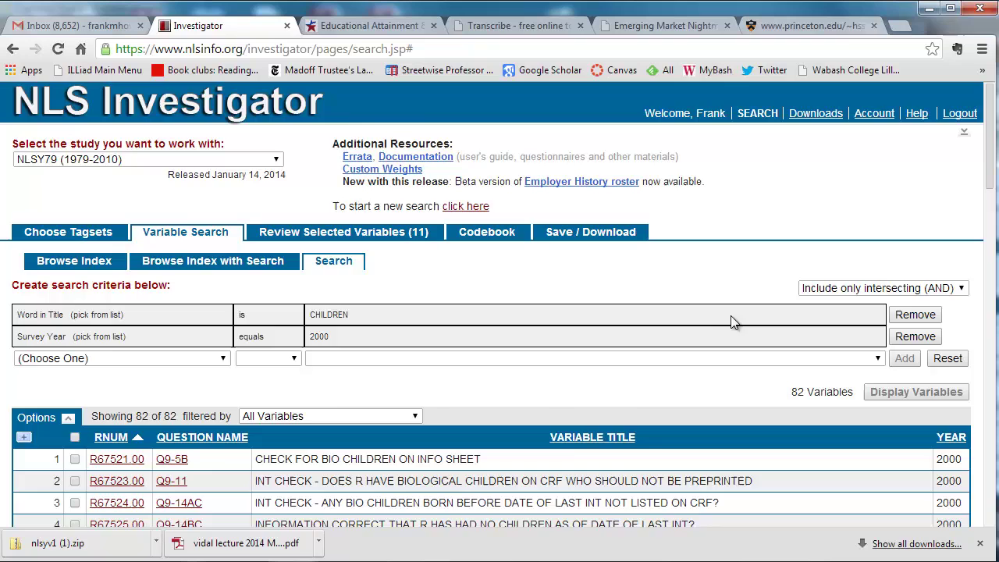
pyautogui.scroll(-1, 733, 321)
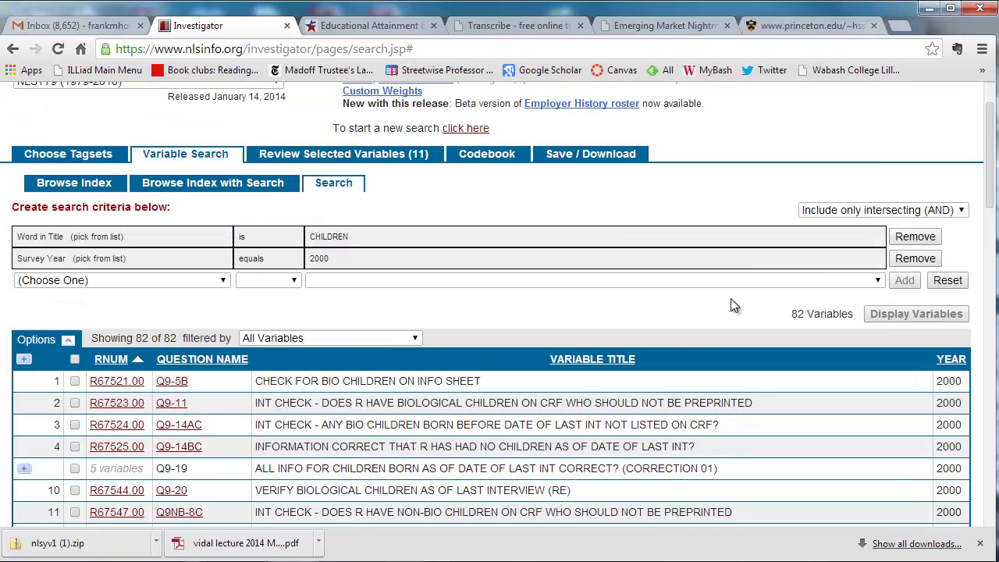
pyautogui.scroll(-1, 734, 306)
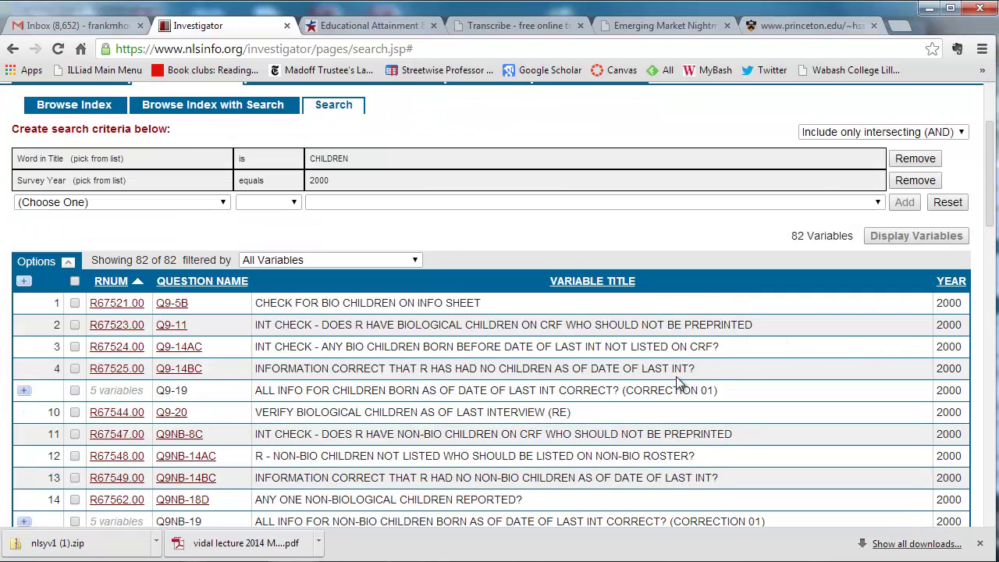
pyautogui.scroll(-1, 677, 383)
pyautogui.scroll(-1, 678, 382)
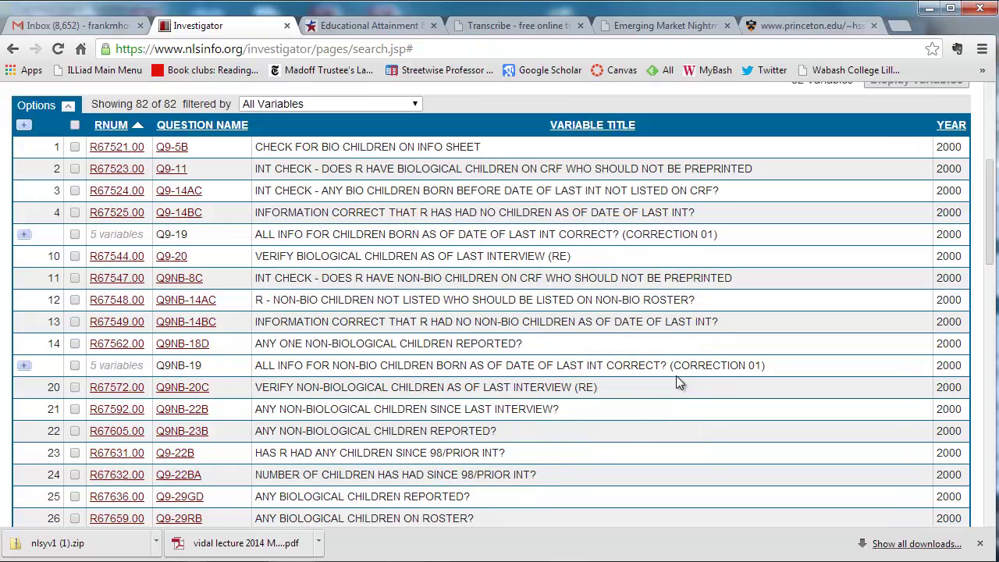
pyautogui.scroll(-4, 679, 382)
pyautogui.scroll(-1, 679, 381)
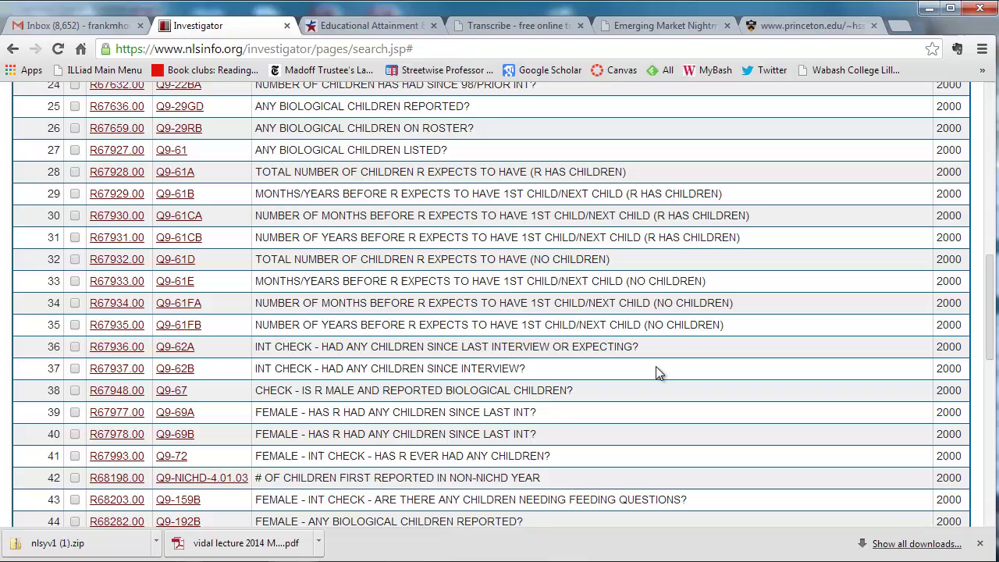
pyautogui.scroll(-3, 656, 366)
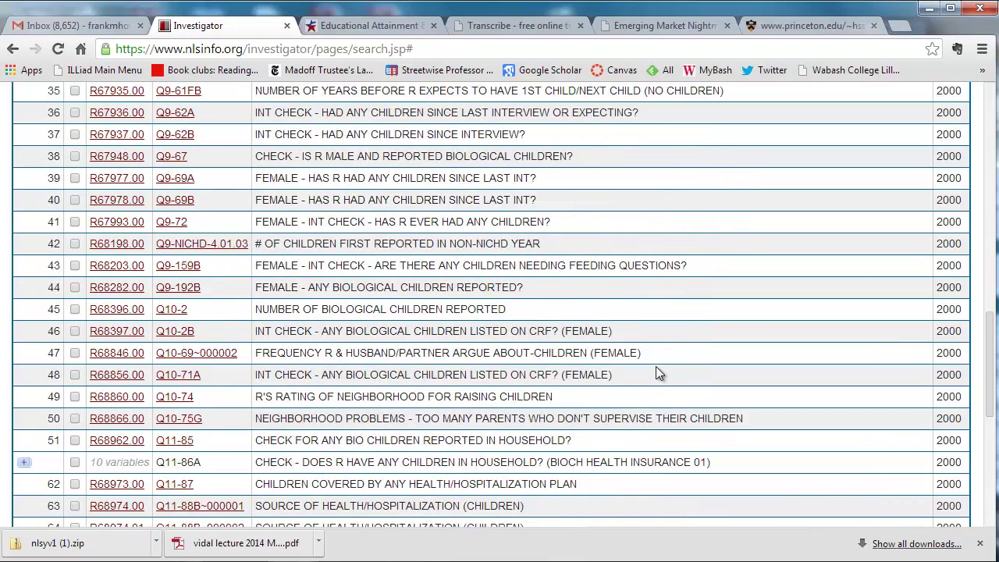
pyautogui.scroll(-1, 655, 374)
pyautogui.scroll(-2, 656, 373)
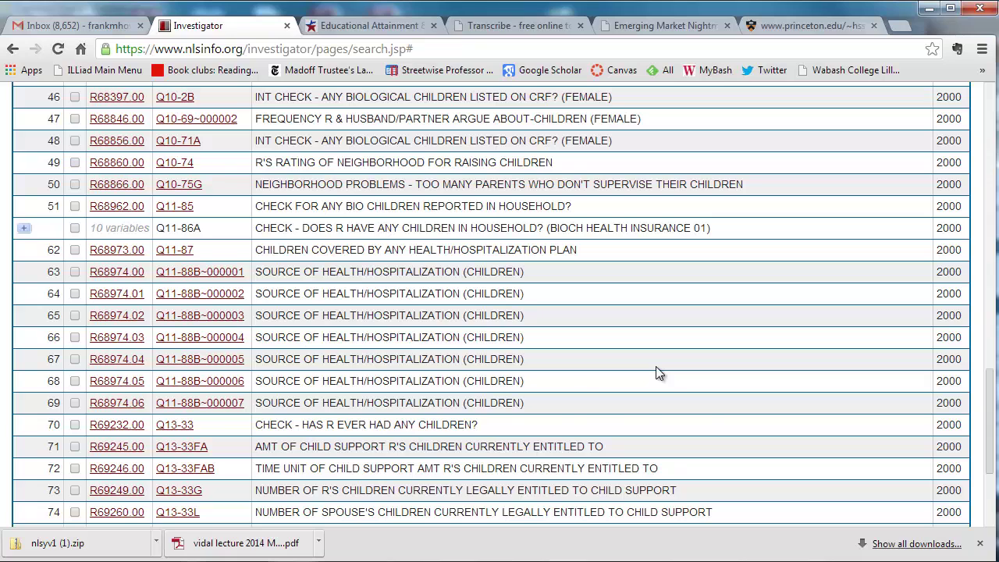
pyautogui.scroll(-3, 656, 373)
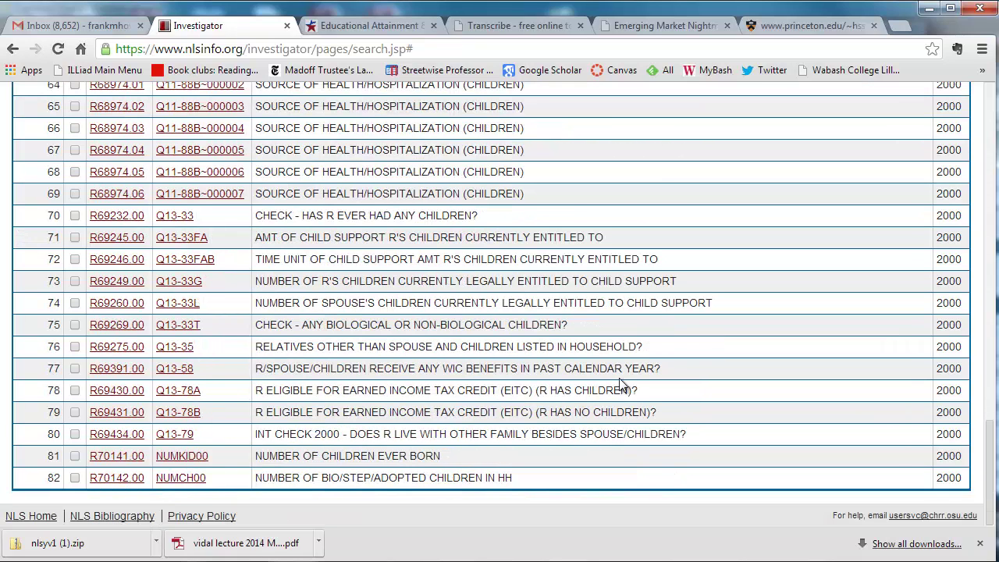
# Step: Open the NUMKID00 (R70141.00) codebook entry and highlight its Appendix 5 fertility note
pyautogui.click(133, 459)
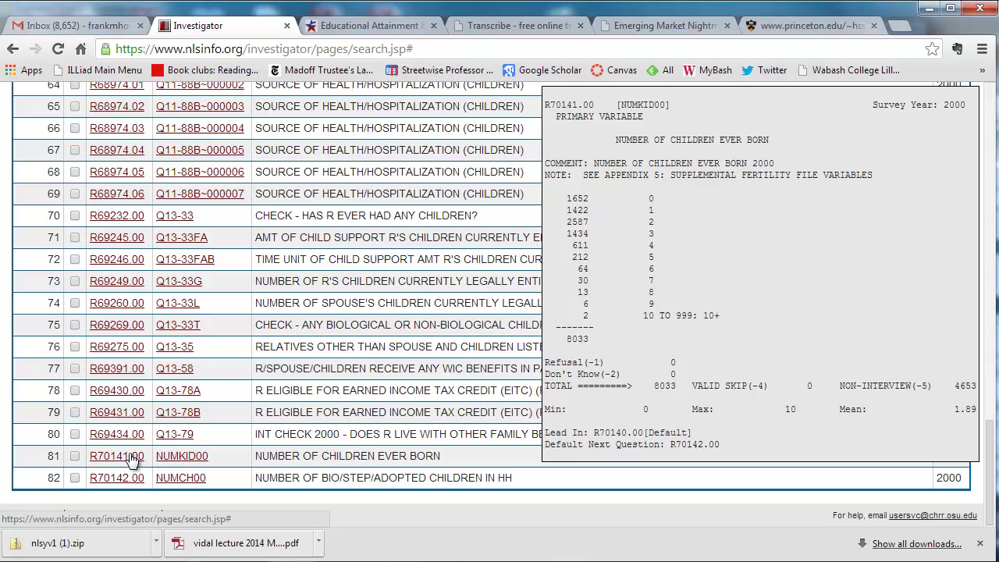
pyautogui.click(133, 459)
pyautogui.scroll(-2, 244, 446)
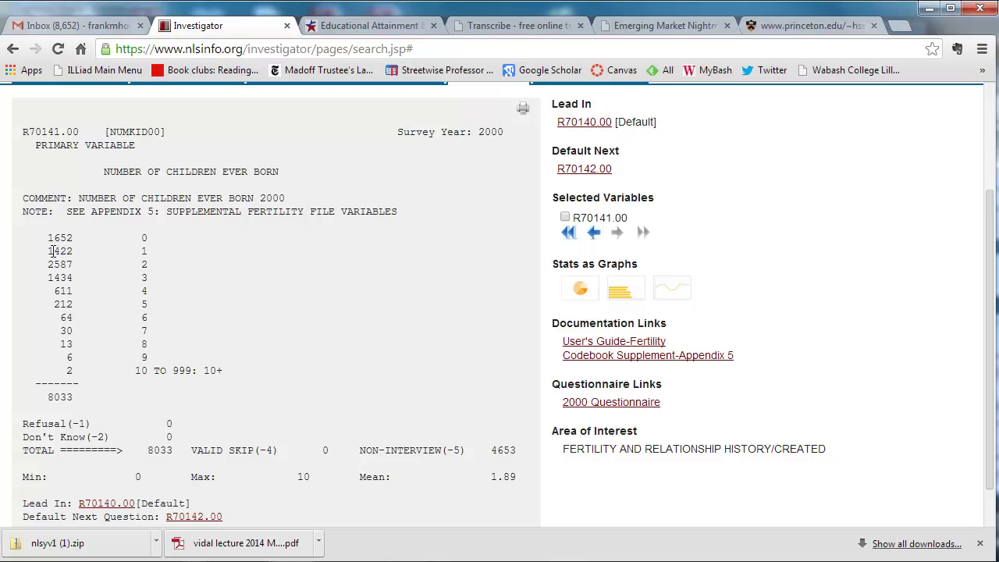
pyautogui.moveTo(69, 211); pyautogui.dragTo(409, 211)
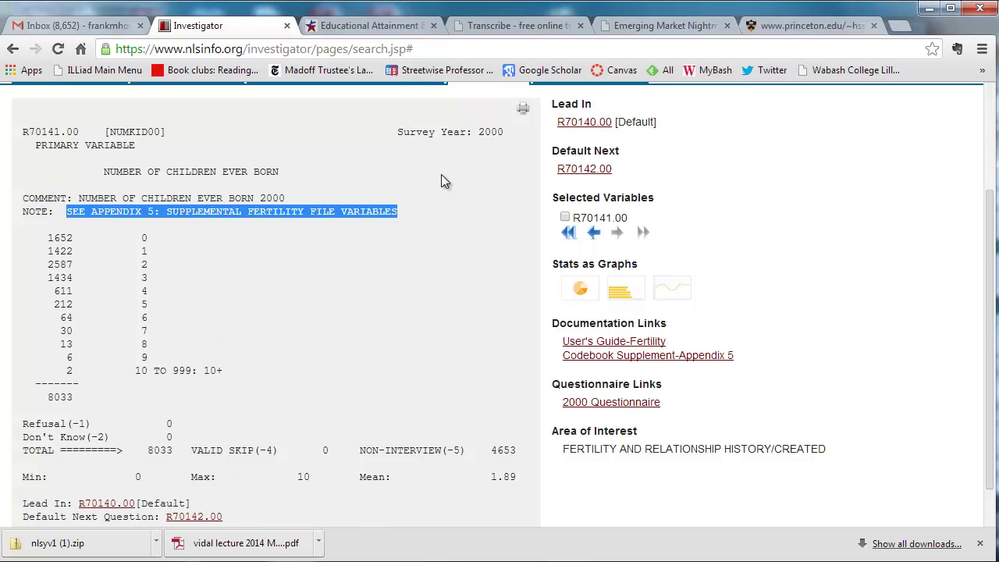
pyautogui.scroll(2, 375, 172)
# Step: Back in the search results, tick row 81 (R70141.00) to make 12 selected variables
pyautogui.click(209, 234)
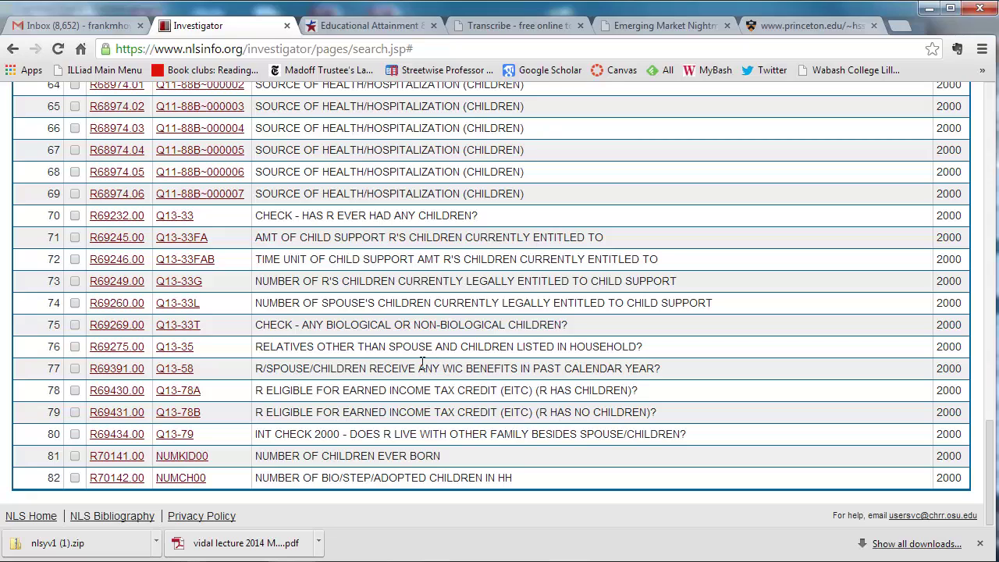
pyautogui.click(75, 455)
pyautogui.click(75, 455)
pyautogui.scroll(10, 601, 359)
pyautogui.scroll(12, 601, 363)
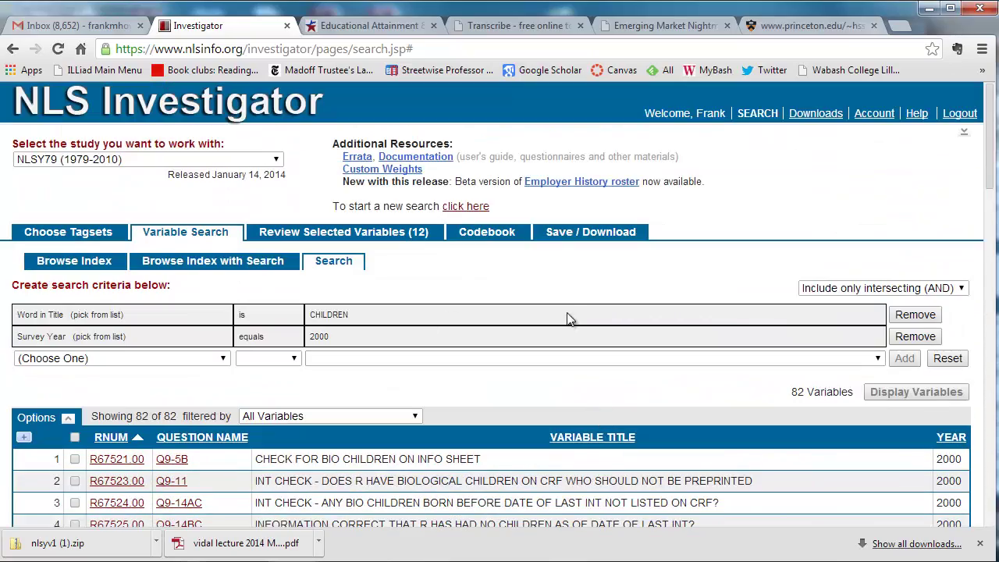
# Step: From Review Selected Variables, save the tagset as 'nlsyv2' on the server
pyautogui.click(394, 237)
pyautogui.scroll(-1, 405, 266)
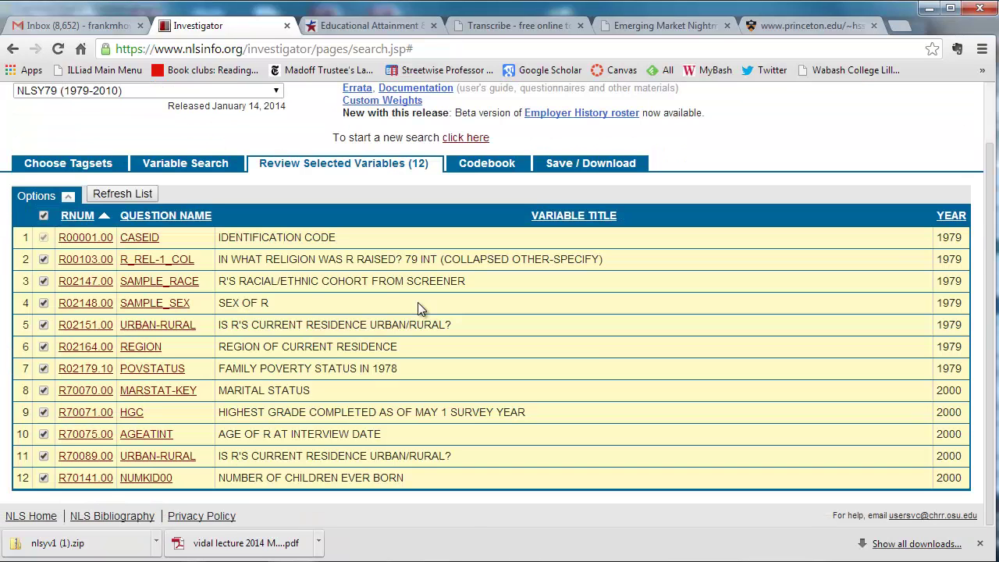
pyautogui.click(615, 166)
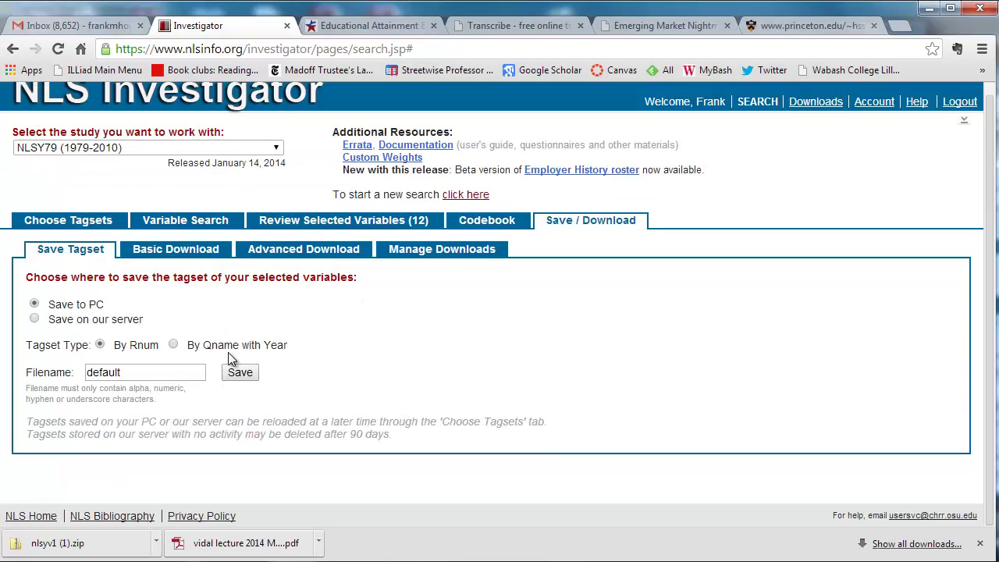
pyautogui.moveTo(156, 378); pyautogui.dragTo(9, 378)
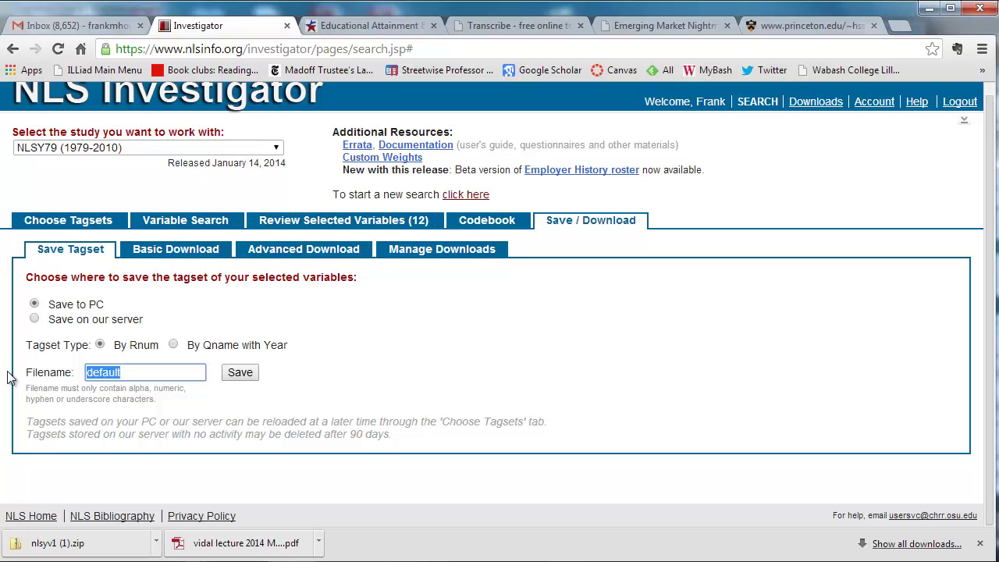
pyautogui.write('nlsyv2')
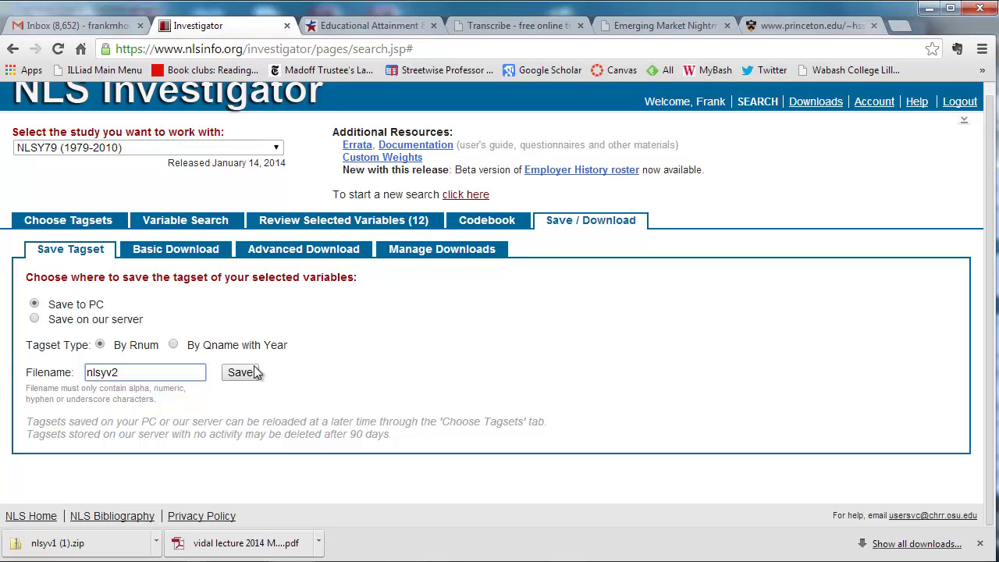
pyautogui.click(249, 375)
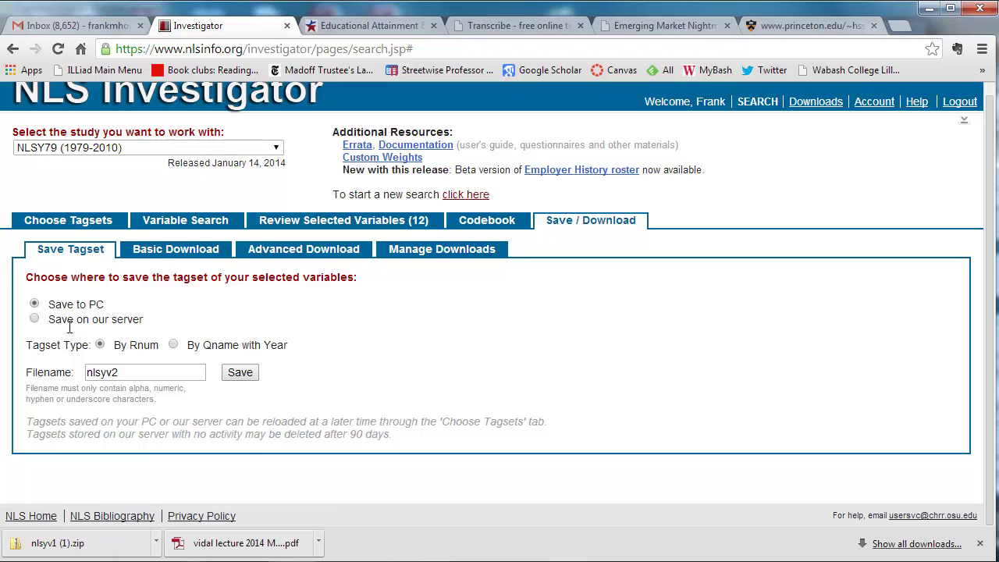
pyautogui.click(35, 321)
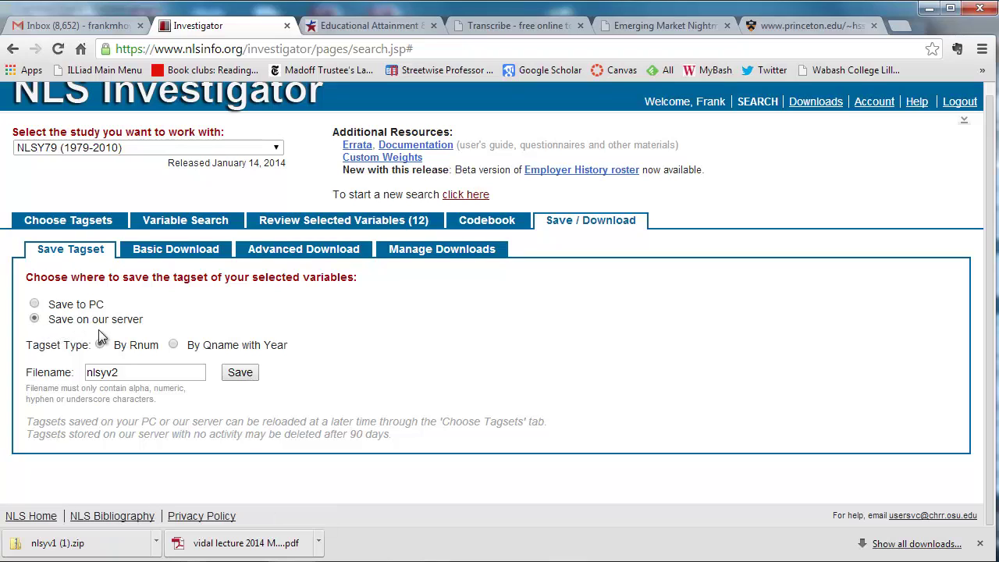
pyautogui.click(246, 373)
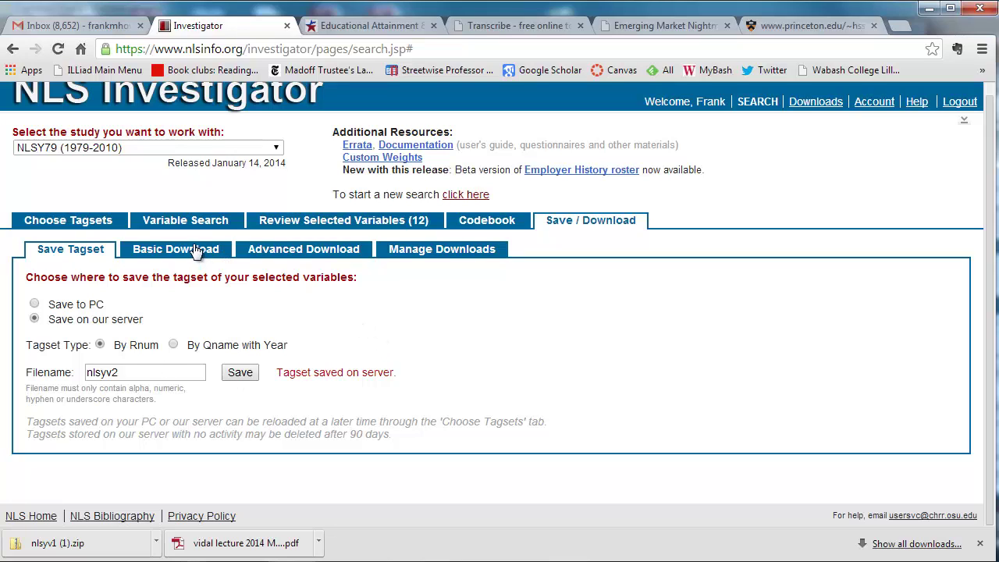
# Step: Build the nlsyv2 download with STATA, codebook, description and CSV files, leaving SAS and SPSS unchecked
pyautogui.click(293, 253)
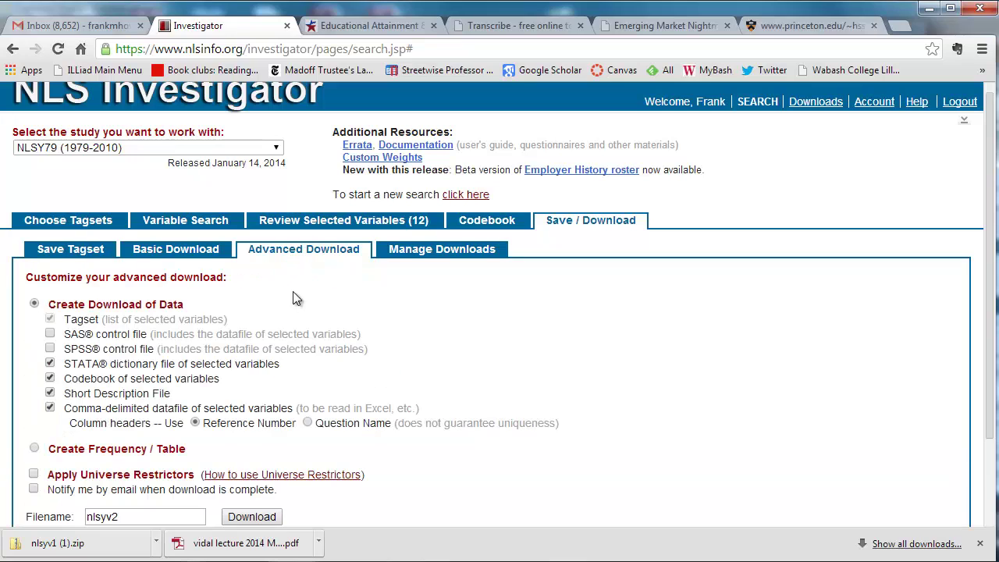
pyautogui.click(50, 334)
pyautogui.click(50, 349)
pyautogui.click(50, 334)
pyautogui.click(50, 349)
pyautogui.scroll(-2, 291, 411)
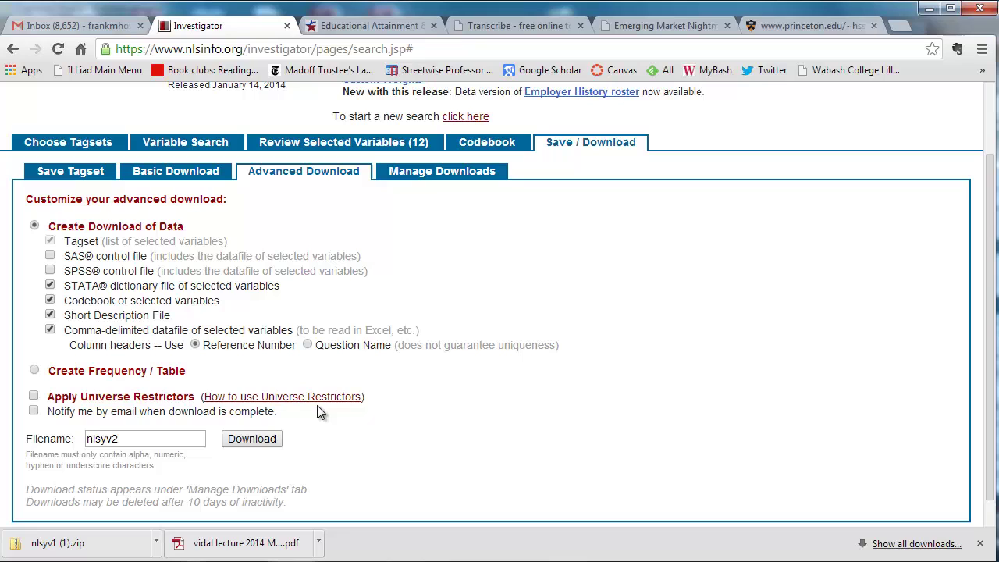
pyautogui.click(265, 442)
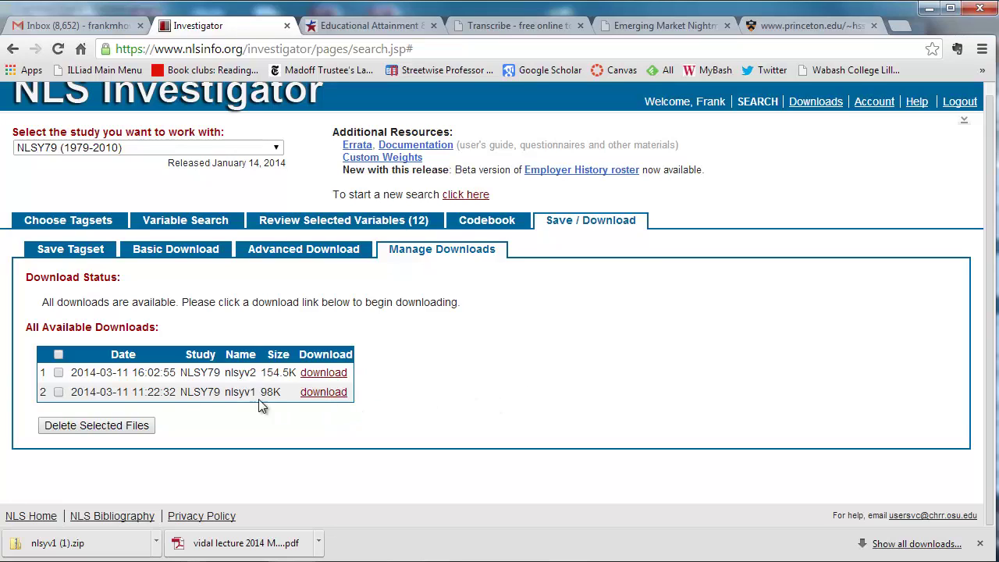
# Step: Save nlsyv2.zip from Manage Downloads into the Downloads folder and open it
pyautogui.click(59, 373)
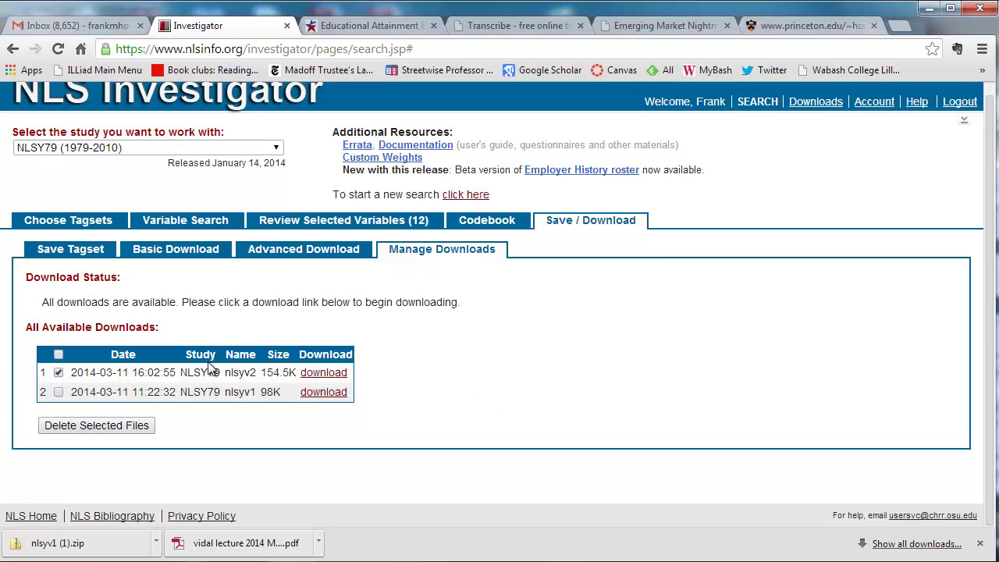
pyautogui.click(328, 375)
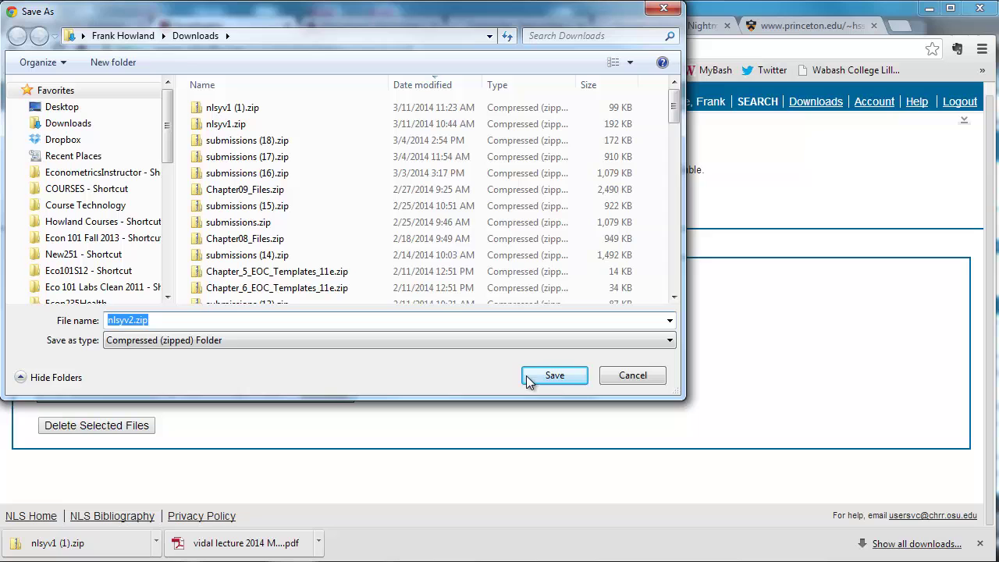
pyautogui.click(553, 378)
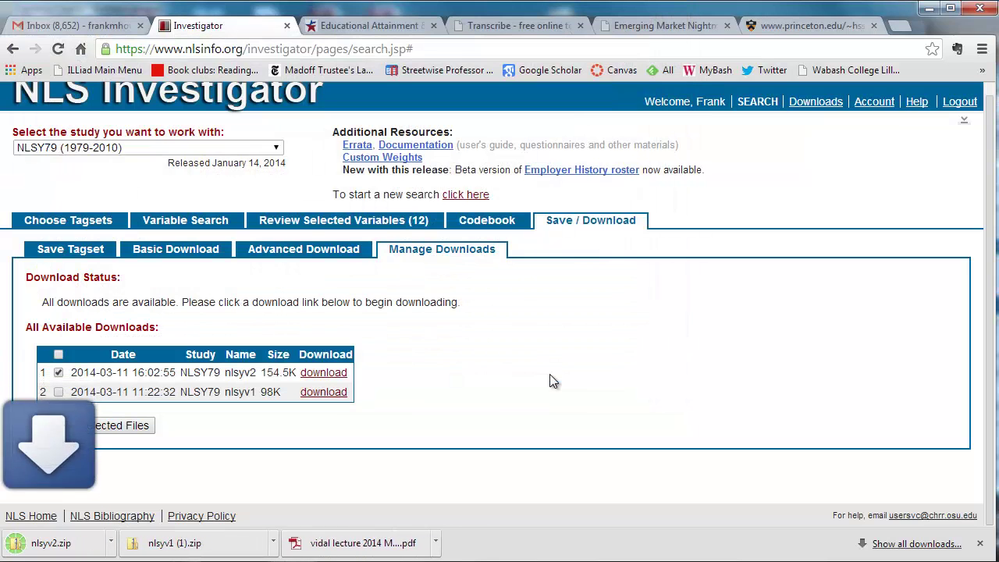
pyautogui.click(109, 545)
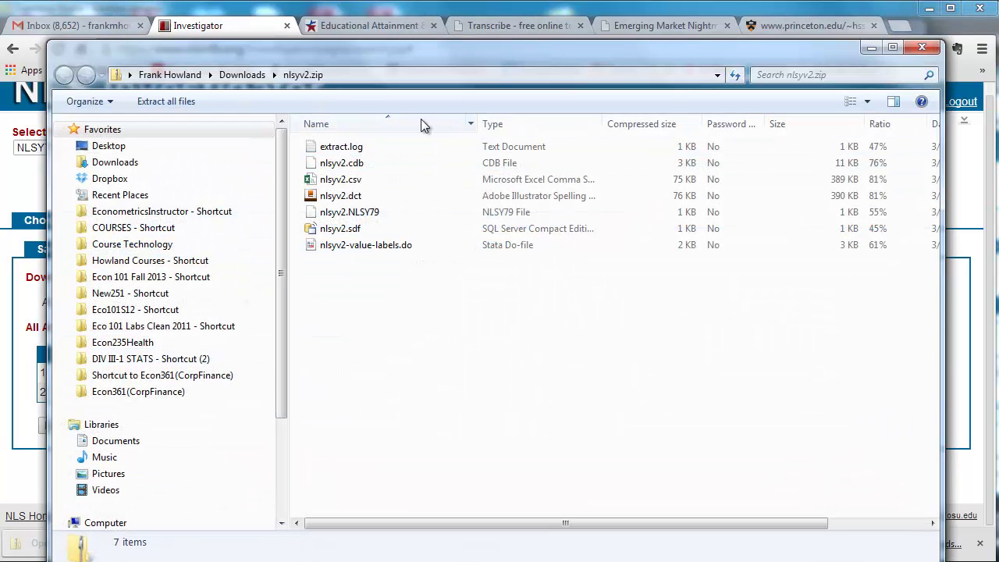
# Step: Extract nlsyv2.zip into Downloads\nlsyv2 and shrink the new folder's window
pyautogui.click(156, 104)
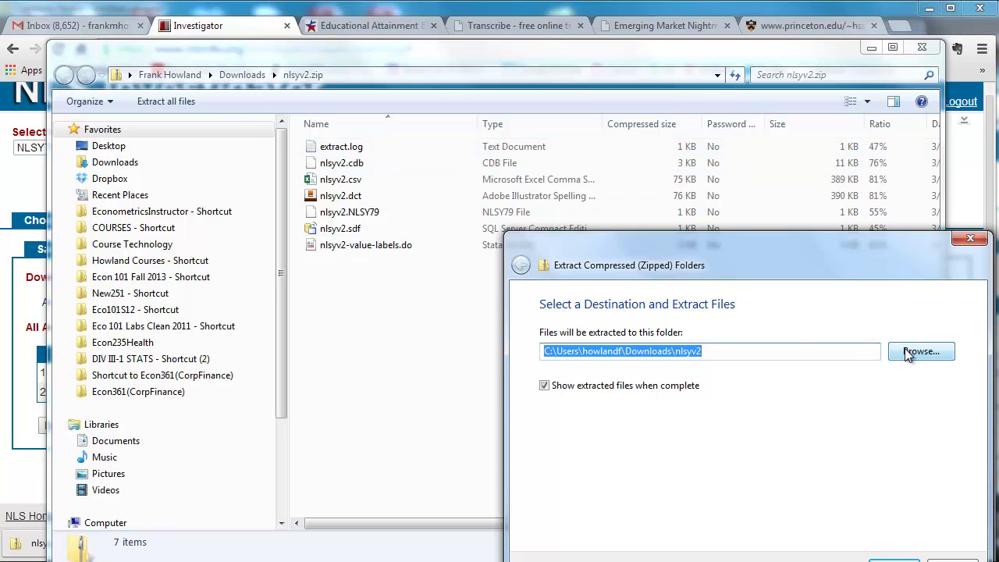
pyautogui.click(894, 559)
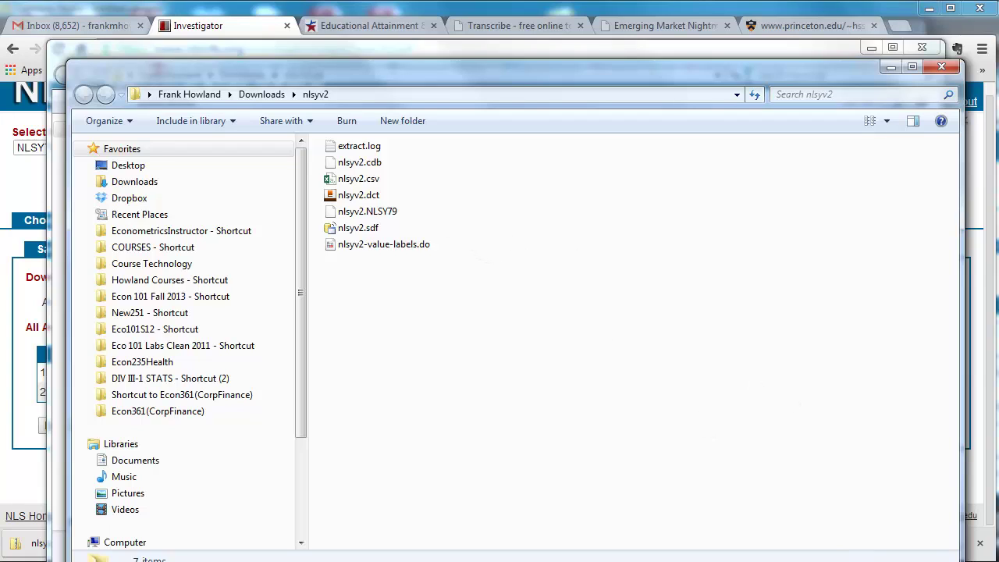
pyautogui.moveTo(964, 561); pyautogui.dragTo(943, 516)
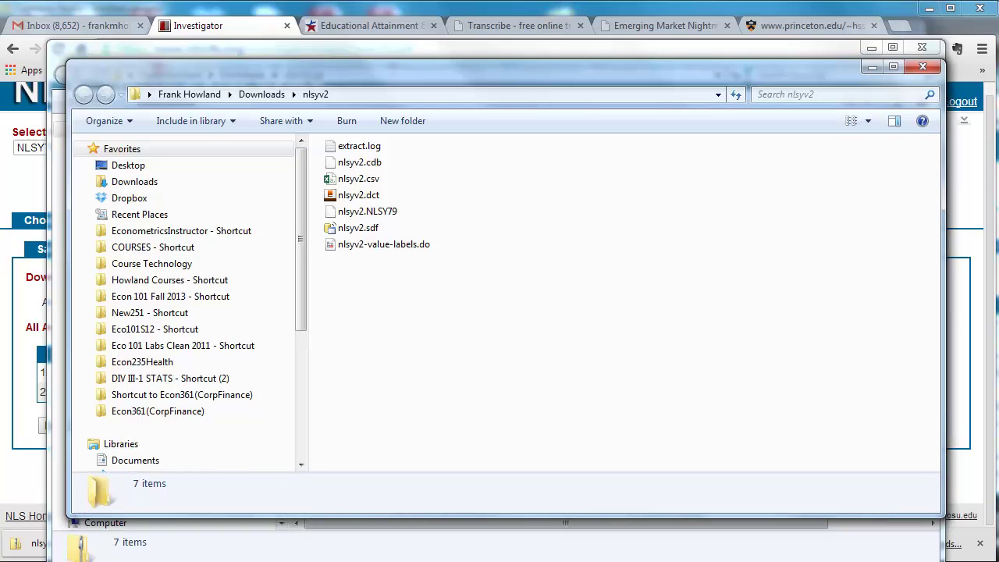